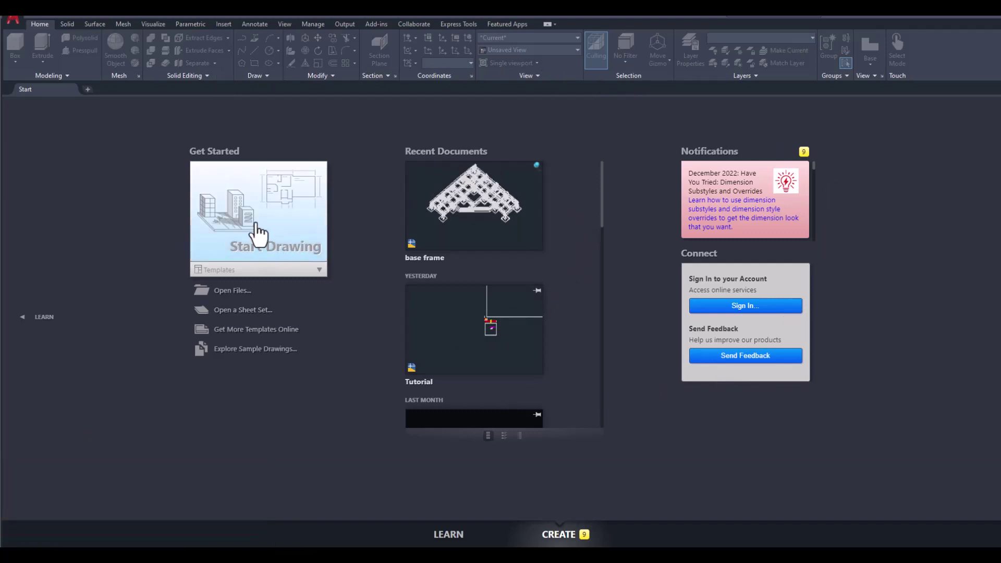
Step: Start a new blank drawing from the acad.dwt template, discarding Drawing1
{"action": "left_click", "coordinate": [259, 235]}
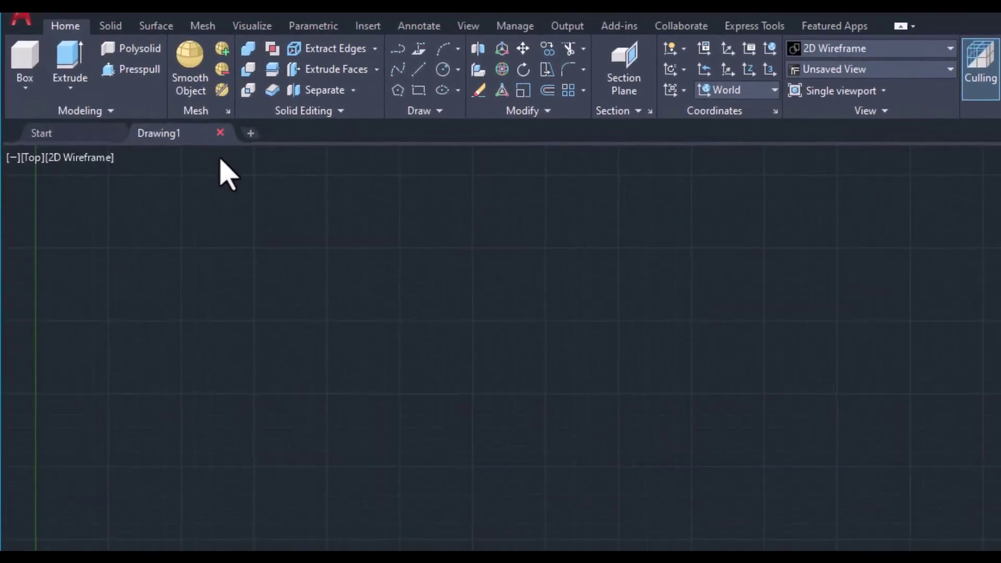
{"action": "left_click", "coordinate": [220, 132]}
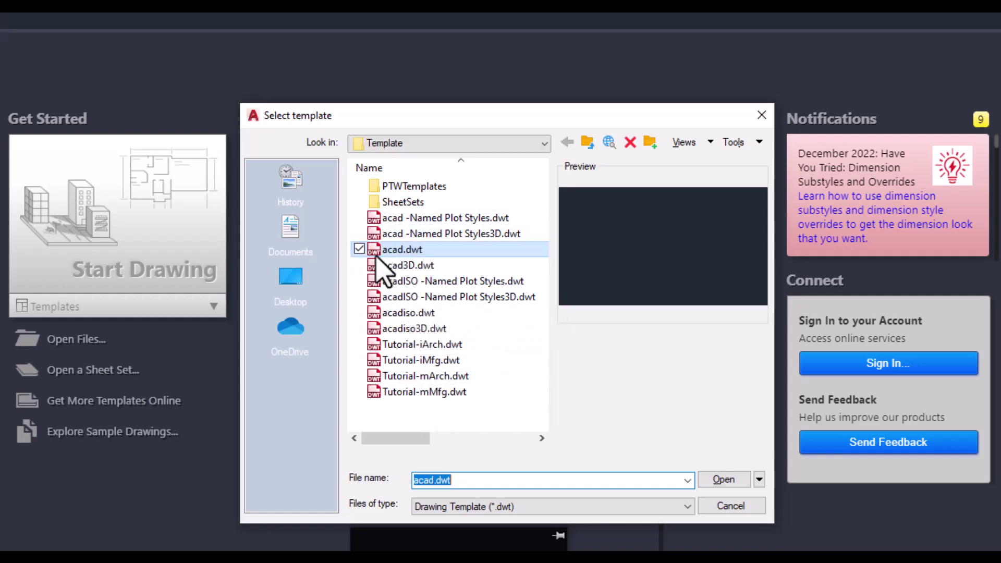
{"action": "left_click", "coordinate": [728, 481]}
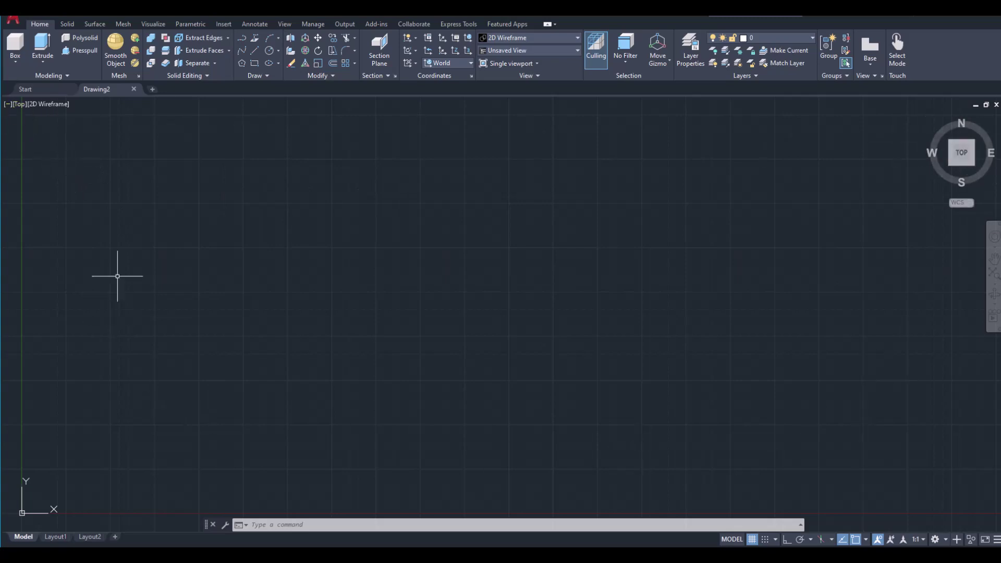
{"action": "left_click", "coordinate": [54, 537]}
{"action": "left_click", "coordinate": [89, 537]}
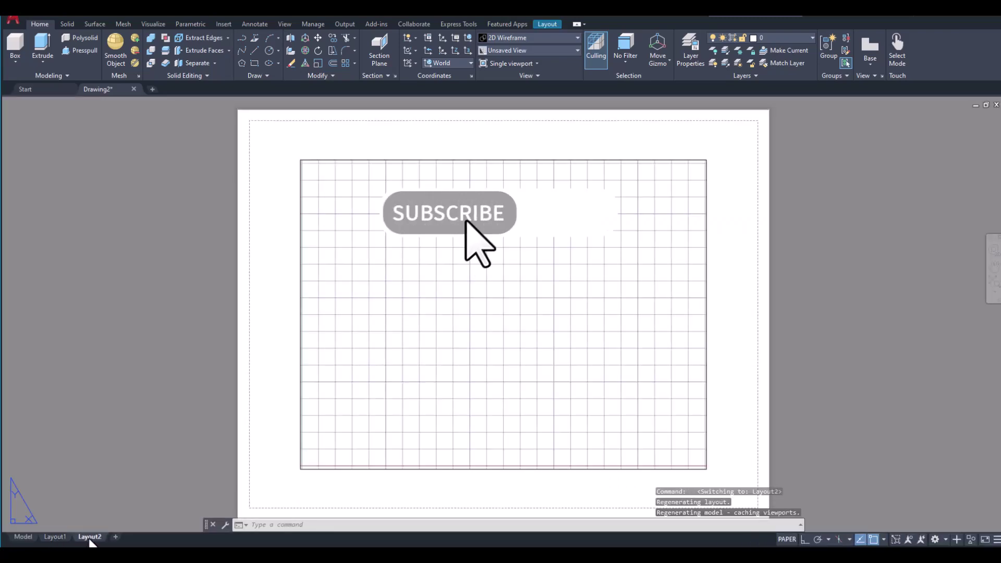
{"action": "left_click", "coordinate": [55, 537]}
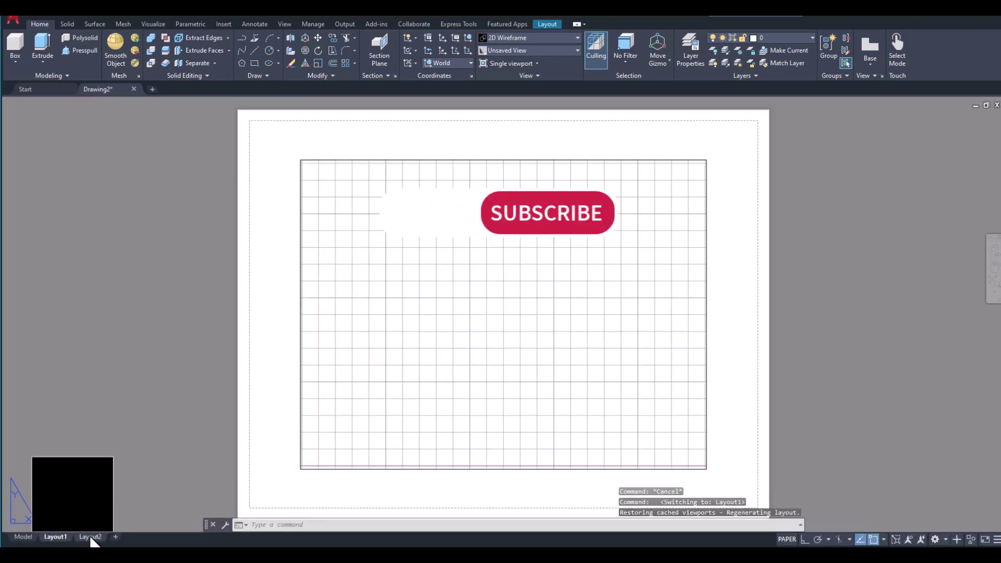
{"action": "left_click", "coordinate": [25, 537]}
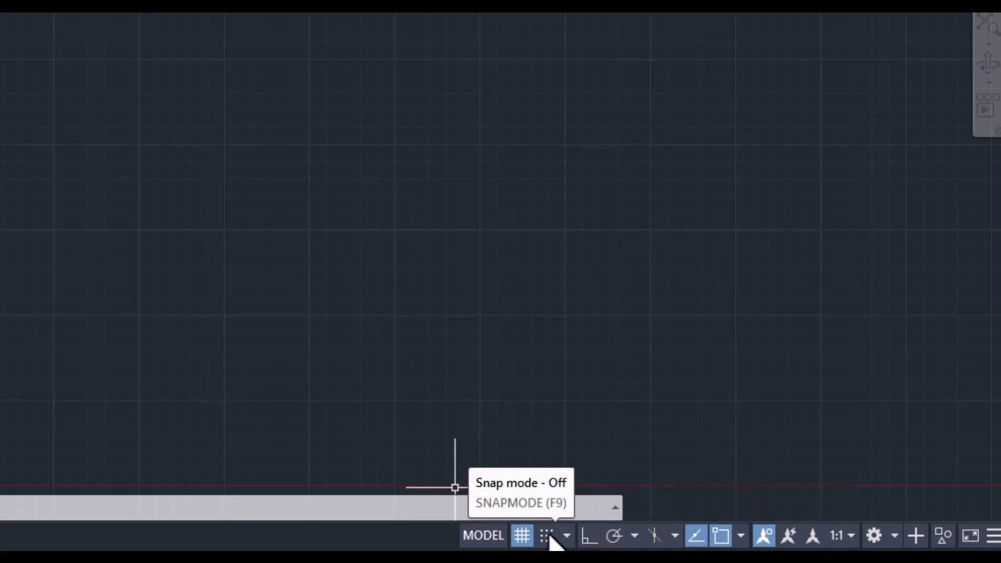
{"action": "left_click", "coordinate": [522, 536]}
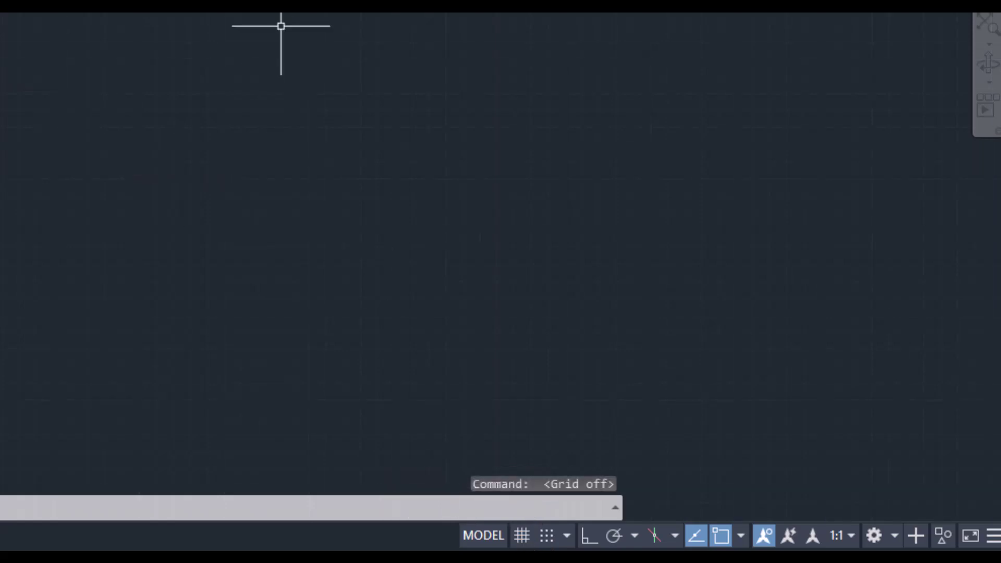
{"action": "left_click", "coordinate": [522, 535]}
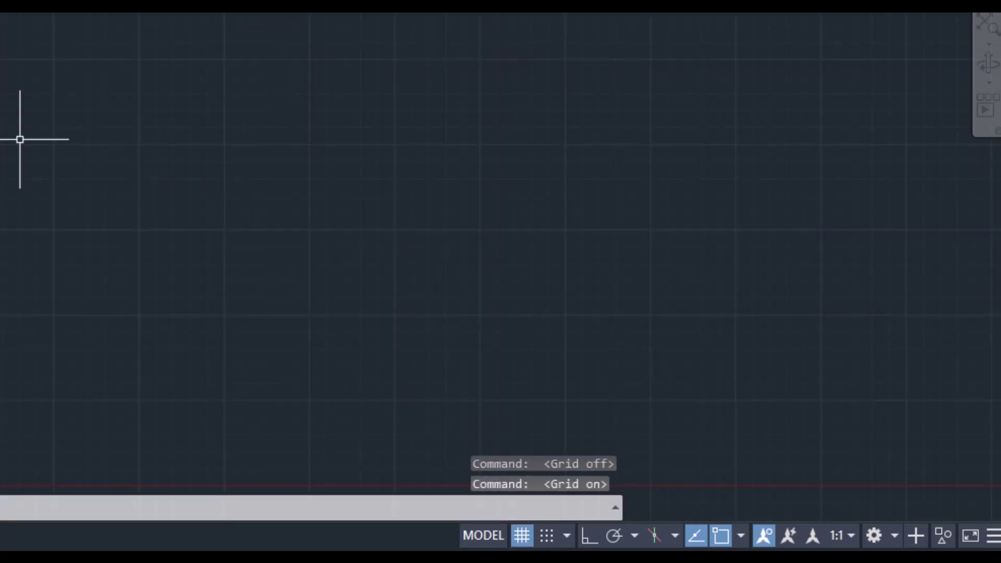
{"action": "right_click", "coordinate": [528, 540]}
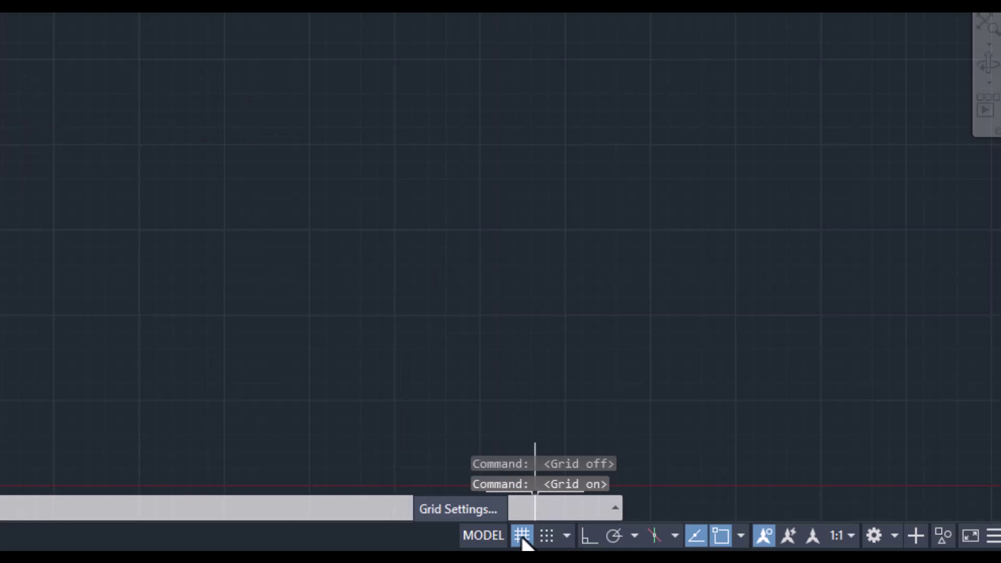
{"action": "left_click", "coordinate": [457, 510]}
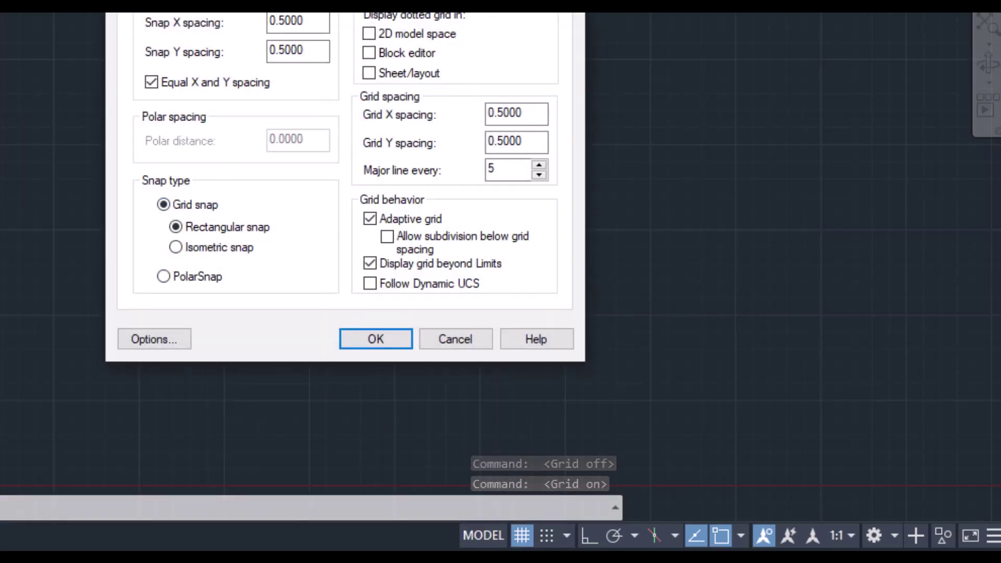
{"action": "left_click", "coordinate": [375, 339]}
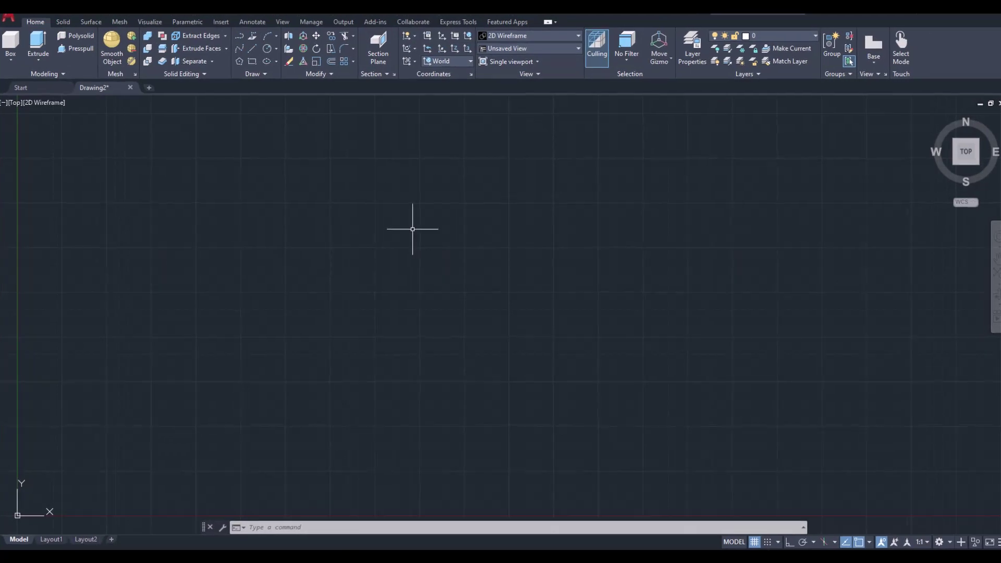
Step: Set units to Millimeters insertion scale and 0 length precision, keeping Decimal lengths and Decimal Degrees
{"action": "type", "text": "Unit"}
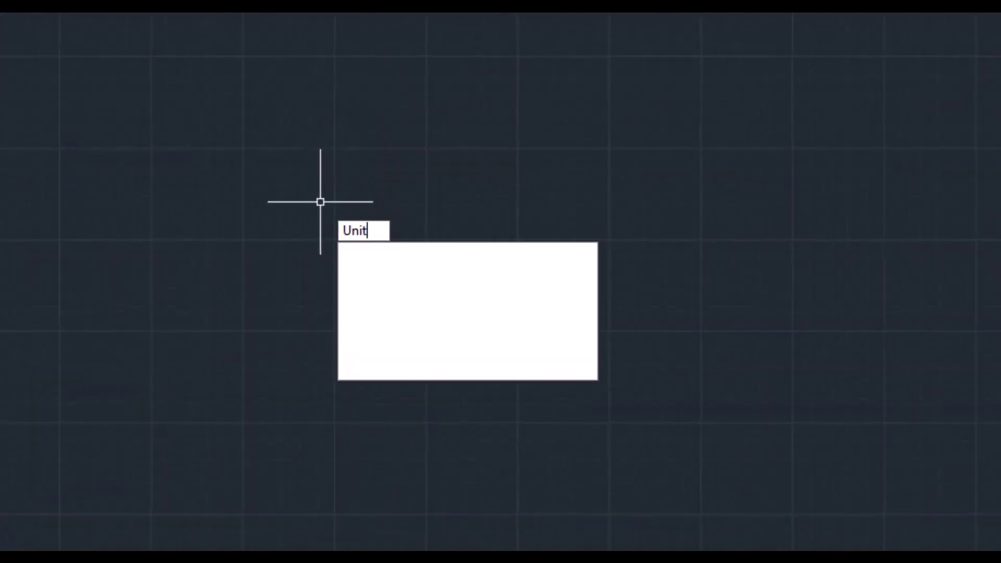
{"action": "type", "text": "s"}
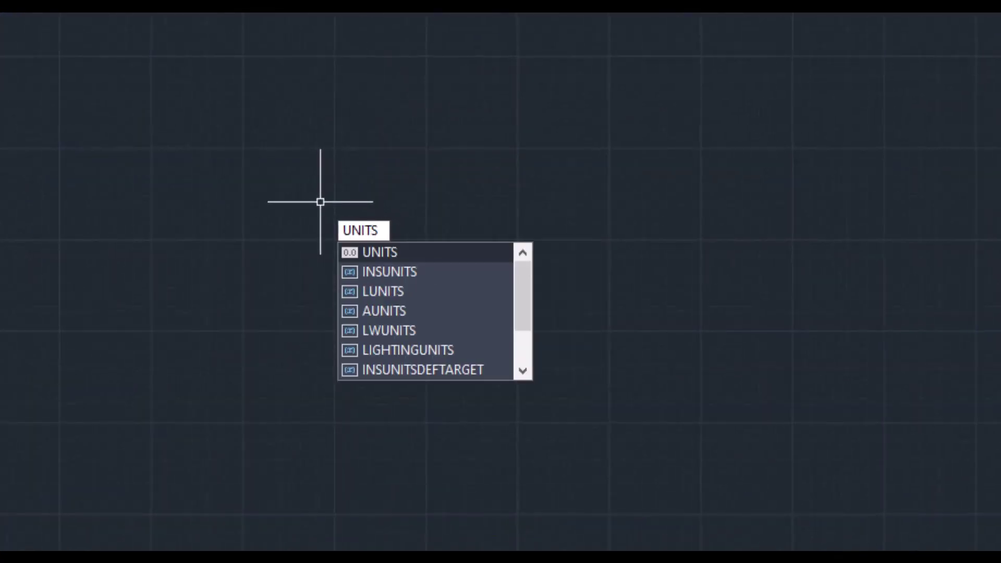
{"action": "key", "text": "Return"}
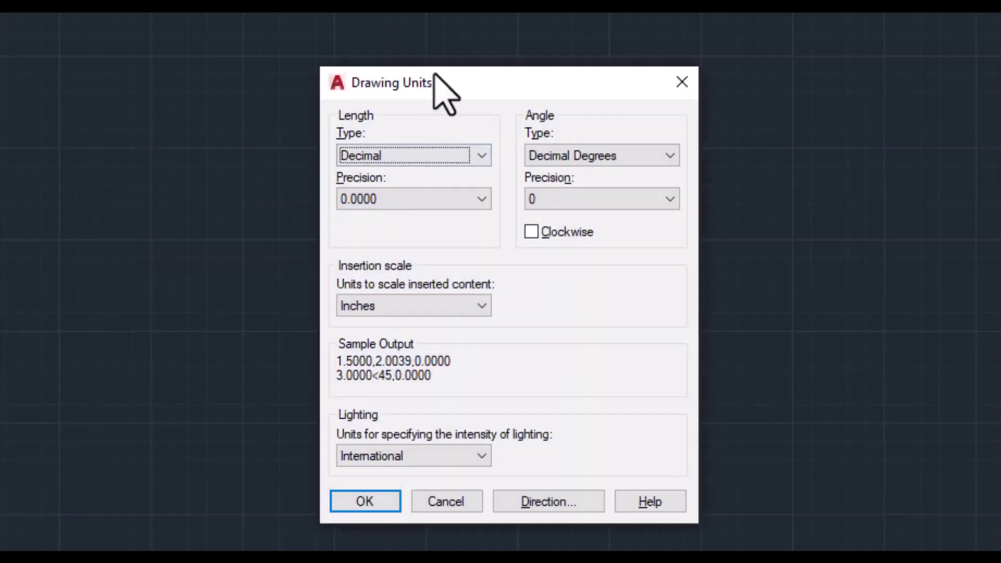
{"action": "left_click_drag", "start_coordinate": [432, 74], "coordinate": [105, 32]}
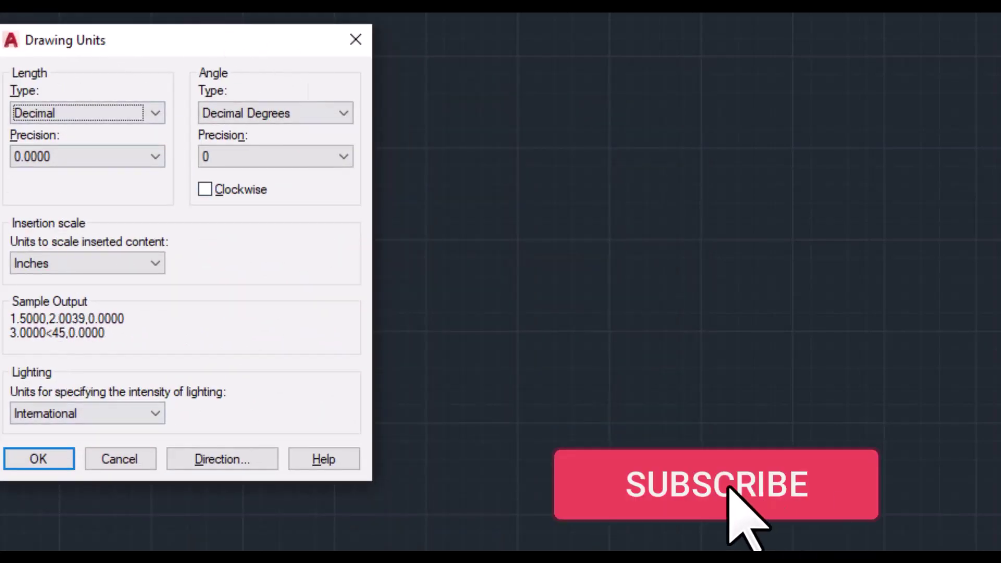
{"action": "left_click", "coordinate": [137, 263]}
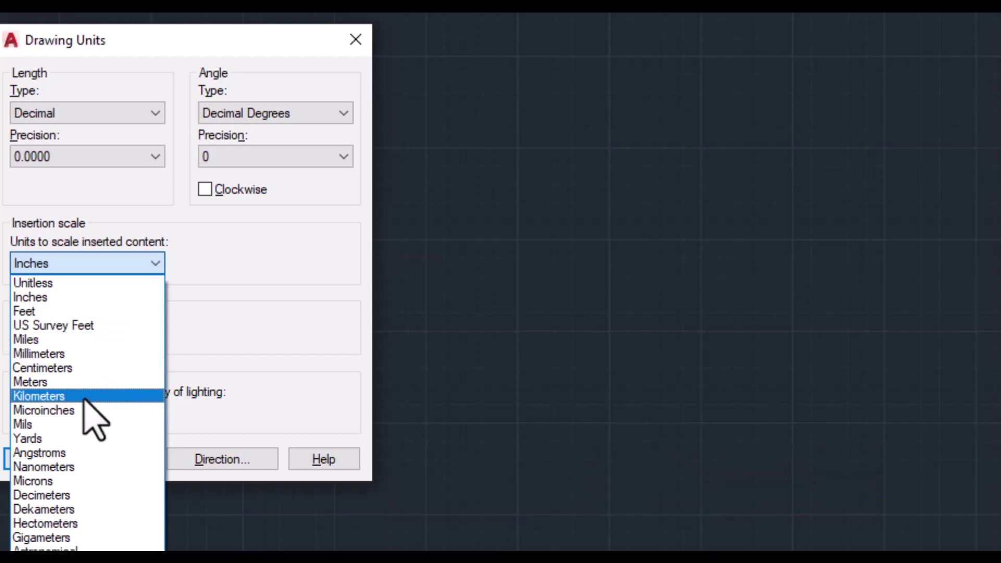
{"action": "left_click", "coordinate": [89, 357]}
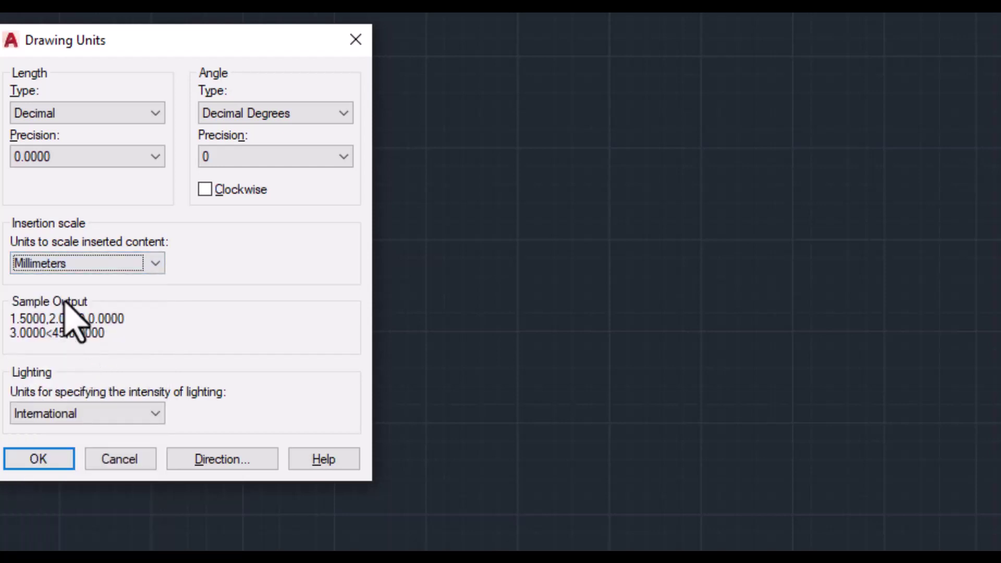
{"action": "left_click", "coordinate": [97, 156]}
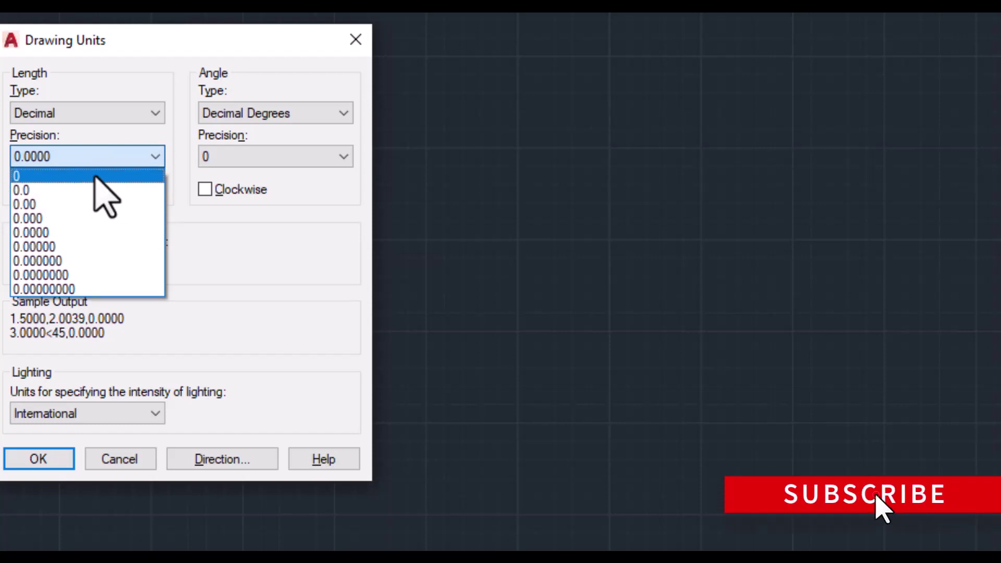
{"action": "left_click", "coordinate": [95, 177]}
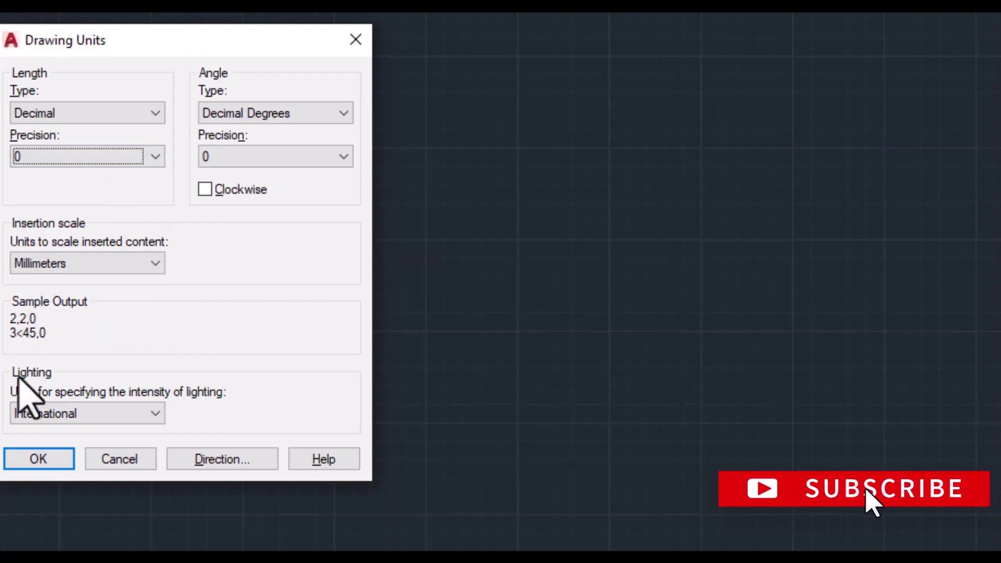
{"action": "left_click", "coordinate": [129, 111]}
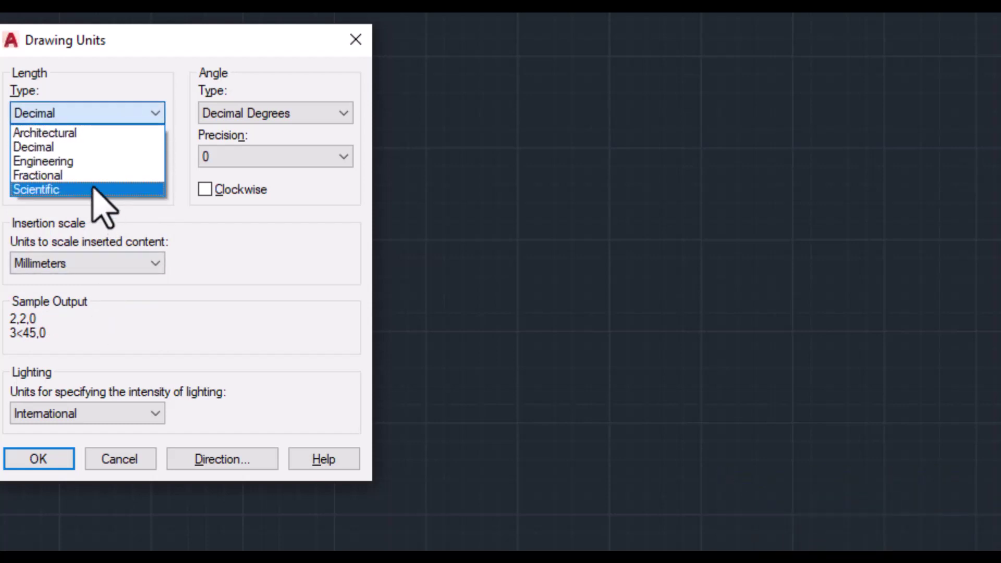
{"action": "left_click", "coordinate": [96, 151]}
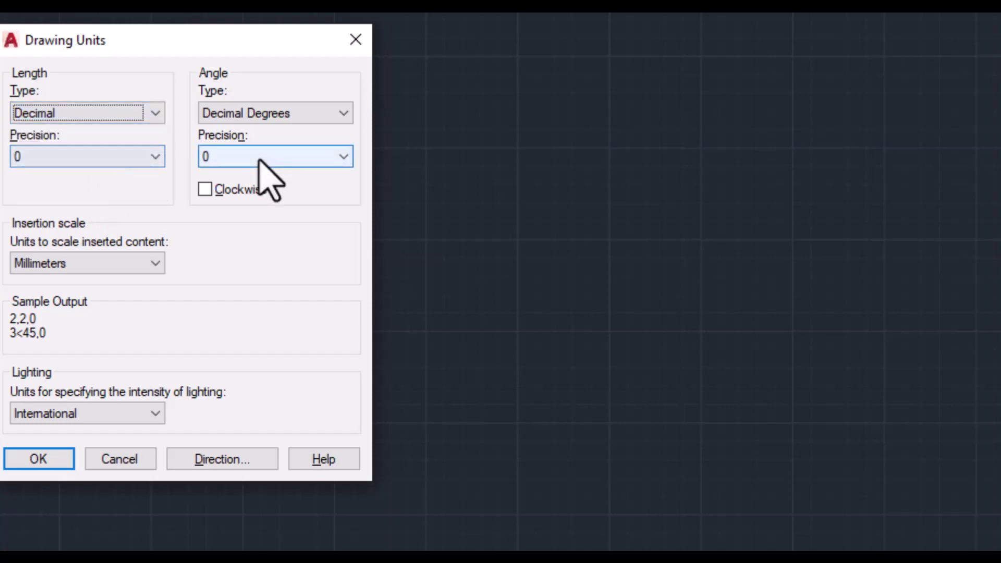
{"action": "left_click", "coordinate": [315, 113]}
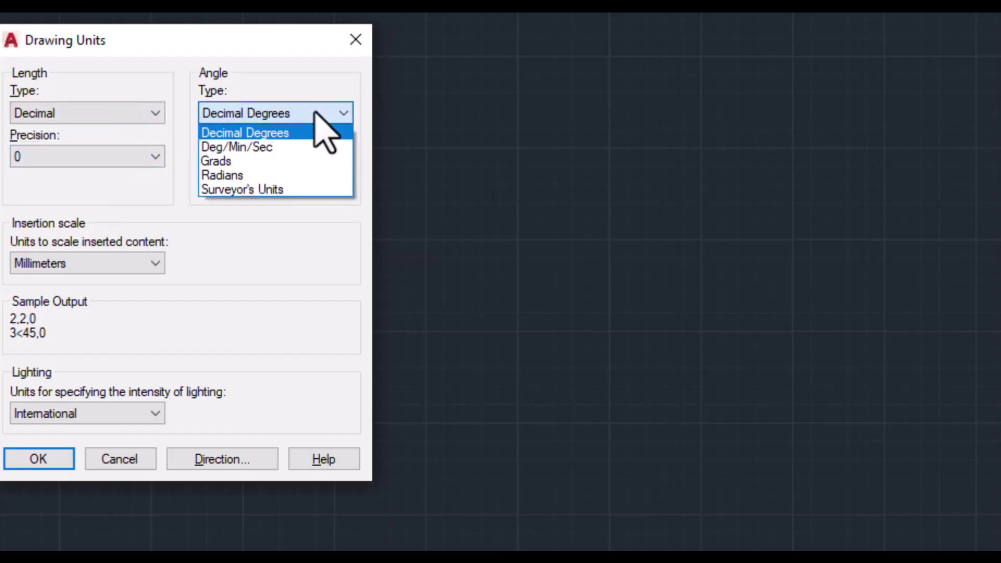
{"action": "left_click", "coordinate": [276, 152]}
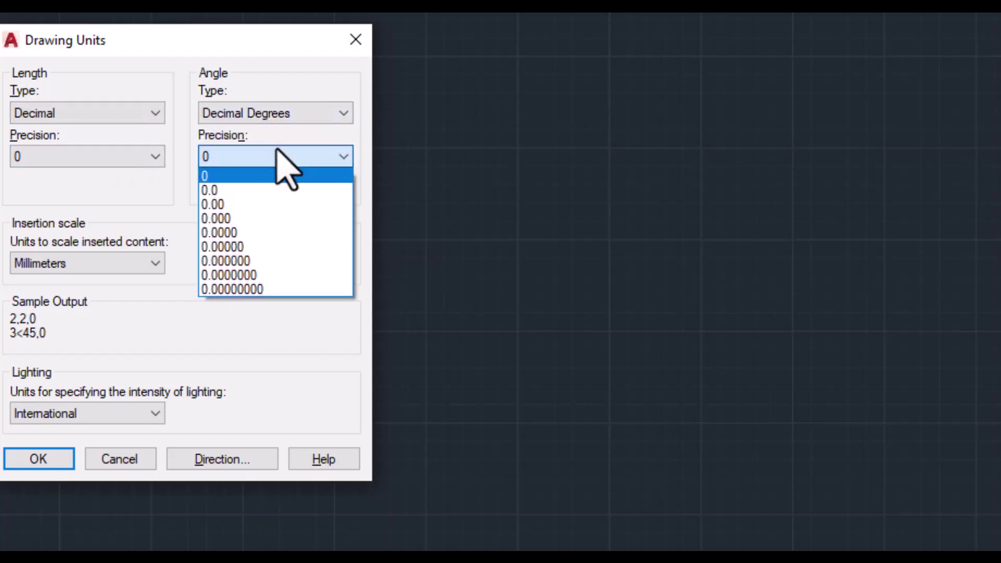
{"action": "left_click", "coordinate": [274, 158]}
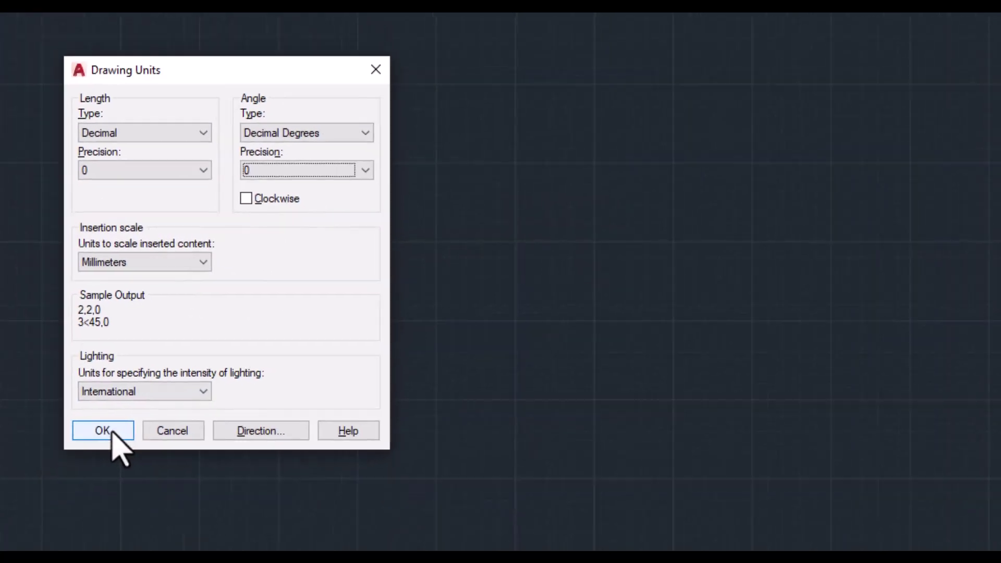
{"action": "left_click", "coordinate": [52, 461]}
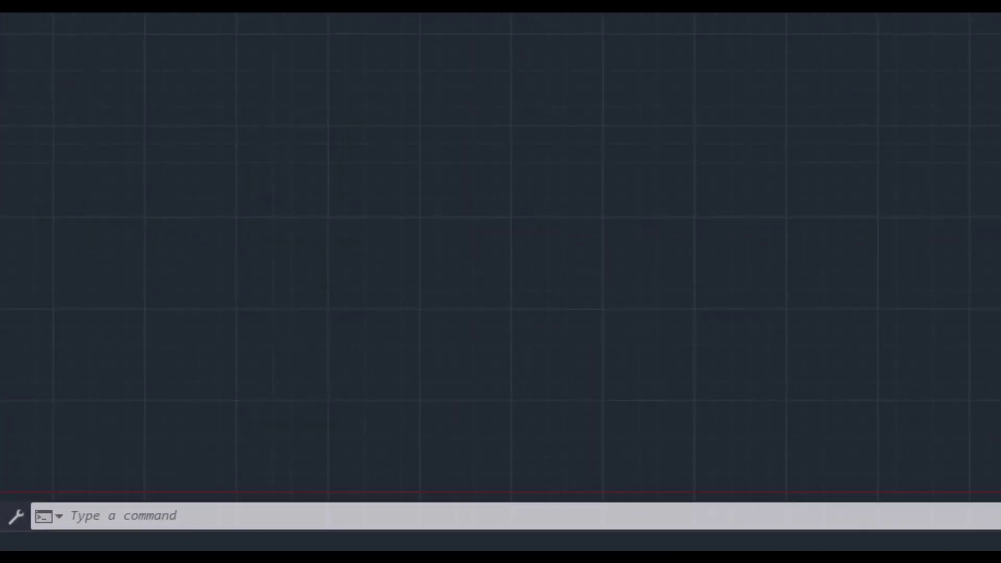
Step: Review the expanded command history, then collapse it back to the empty grid view
{"action": "key", "text": "F2"}
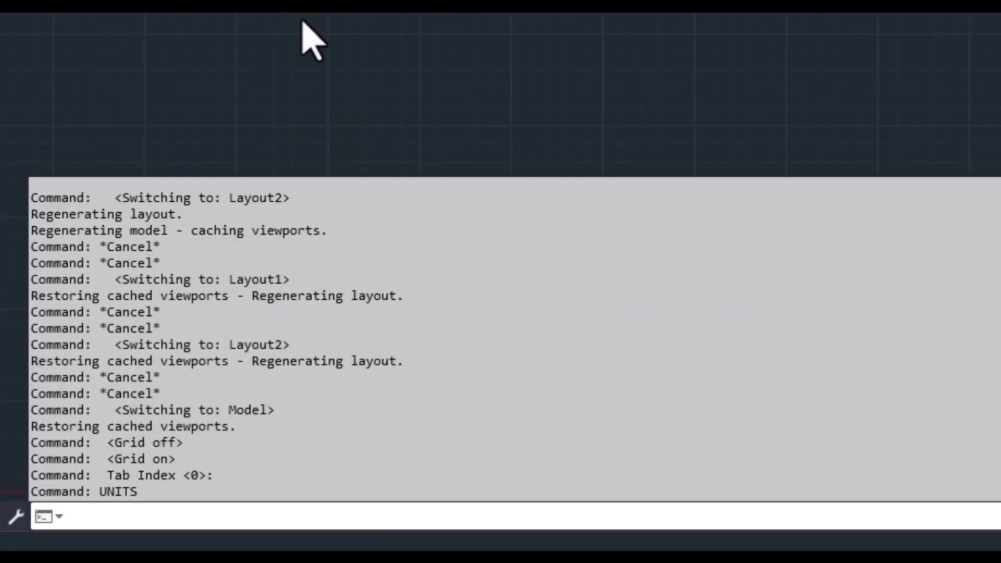
{"action": "left_click_drag", "start_coordinate": [160, 495], "coordinate": [6, 196]}
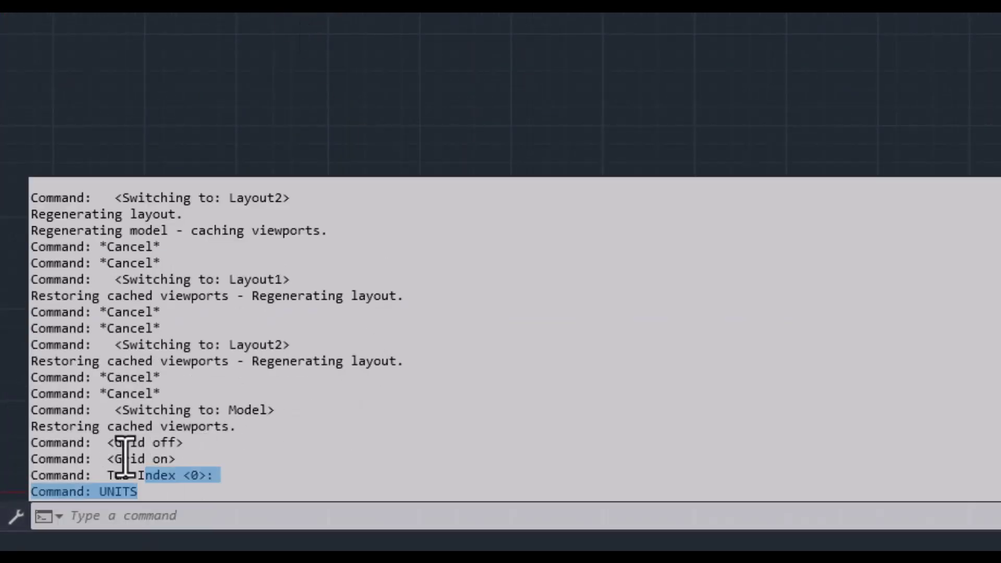
{"action": "scroll", "coordinate": [175, 346], "scroll_direction": "down", "scroll_amount": 2}
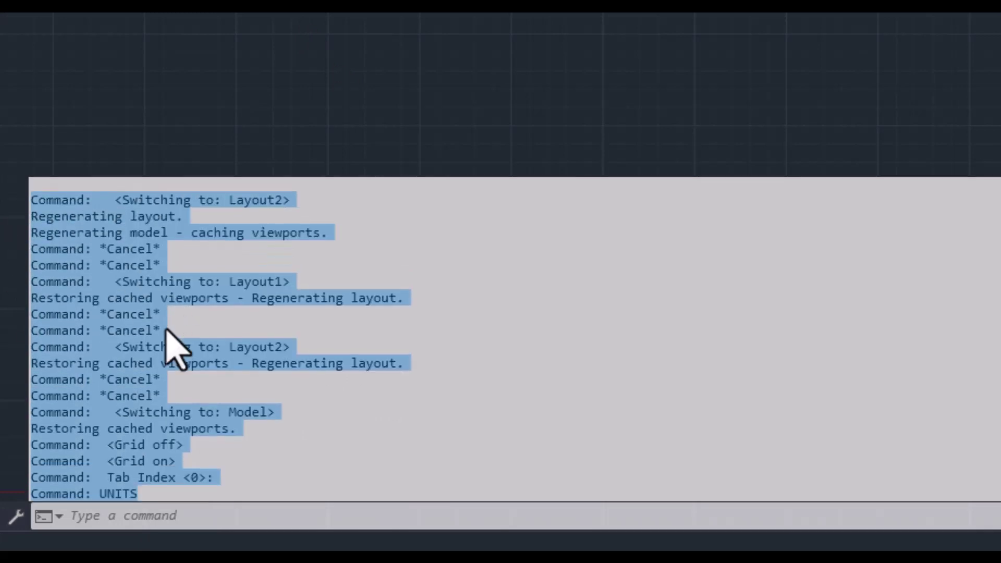
{"action": "left_click", "coordinate": [166, 495]}
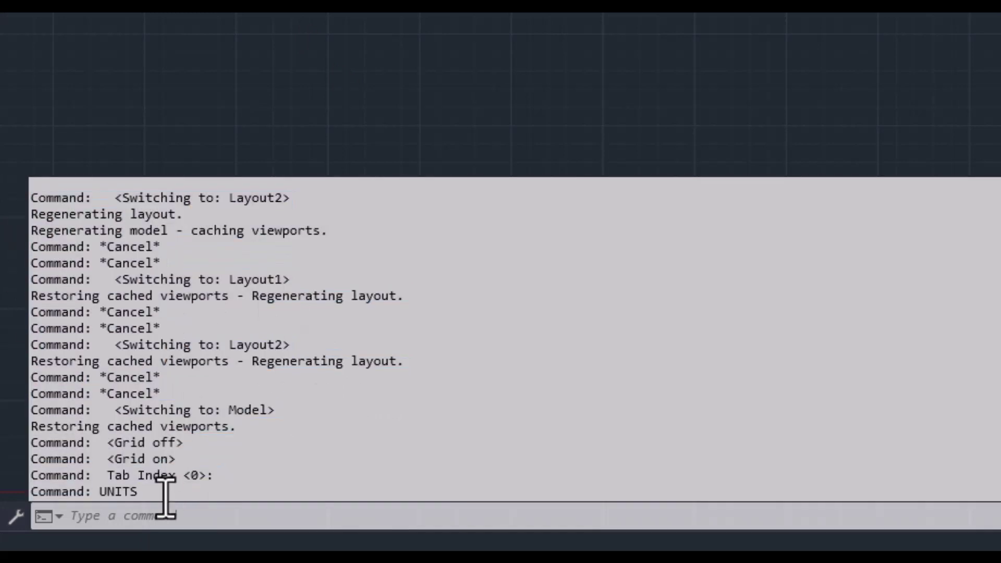
{"action": "key", "text": "F2"}
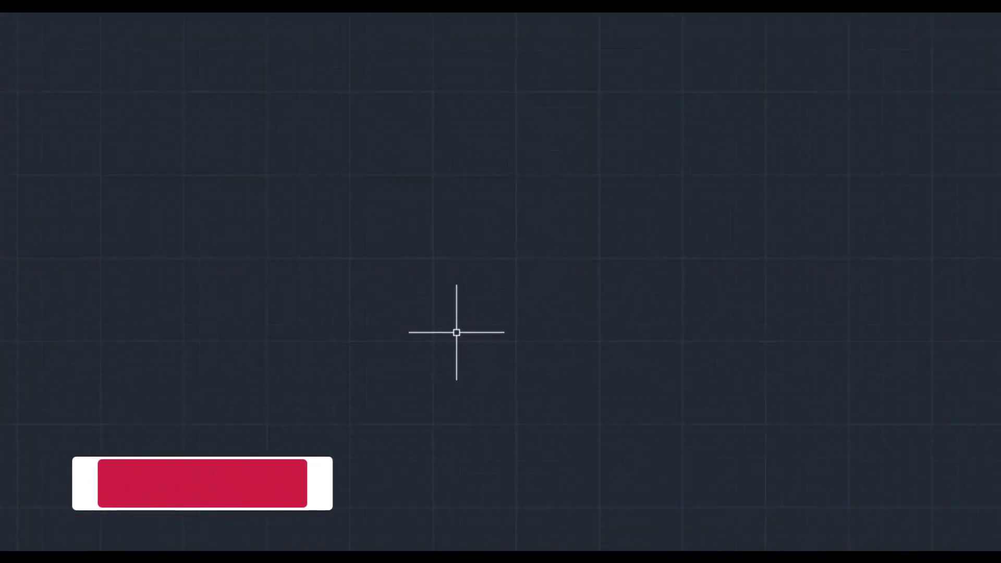
Step: Create a new text style named LT-1 using the ST command
{"action": "type", "text": "ST"}
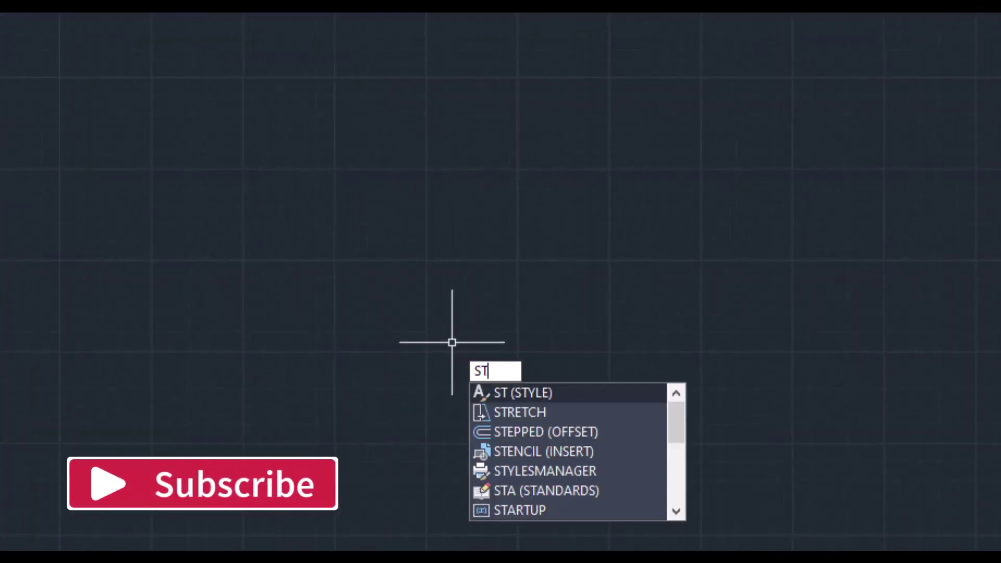
{"action": "key", "text": "Return"}
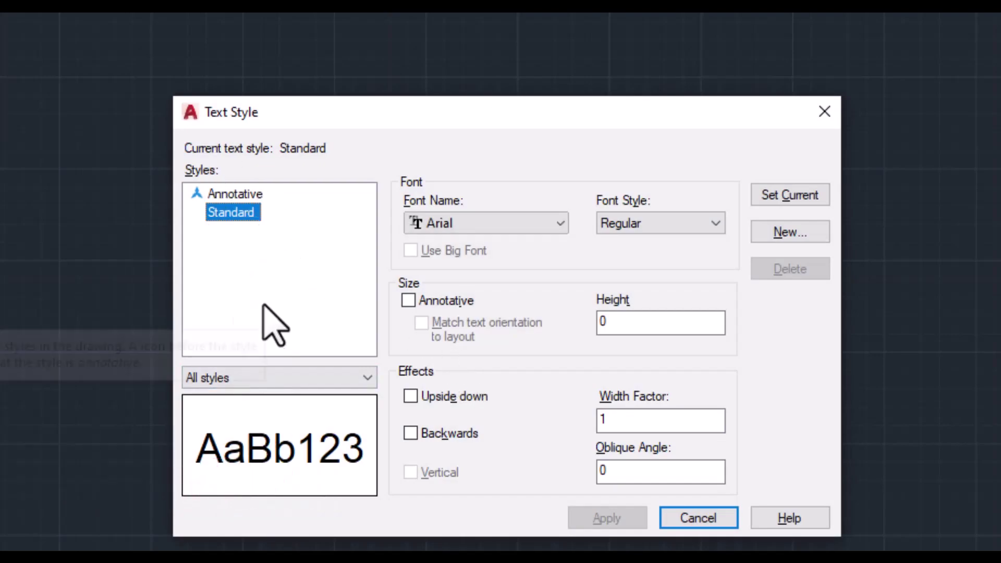
{"action": "right_click", "coordinate": [240, 215]}
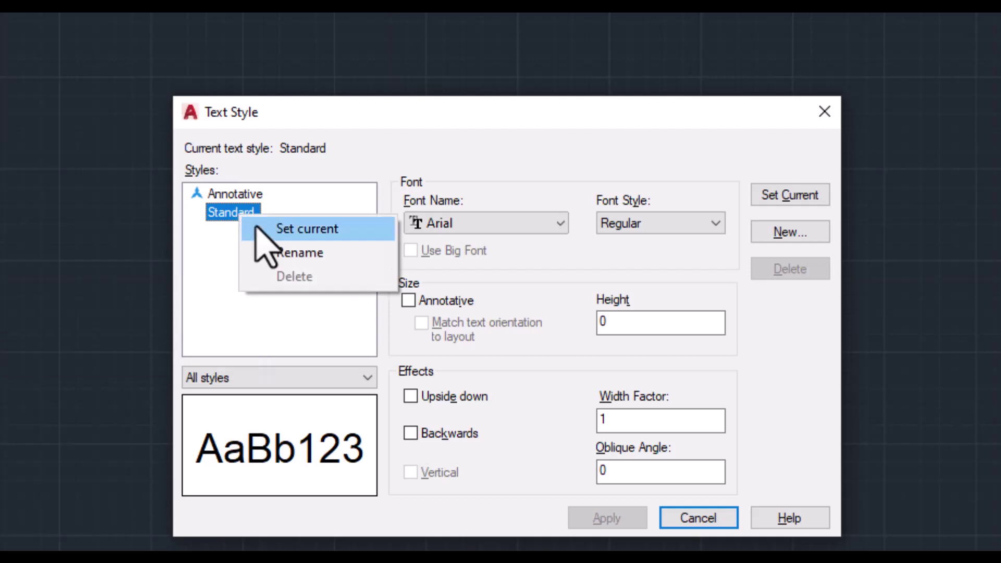
{"action": "left_click", "coordinate": [227, 249]}
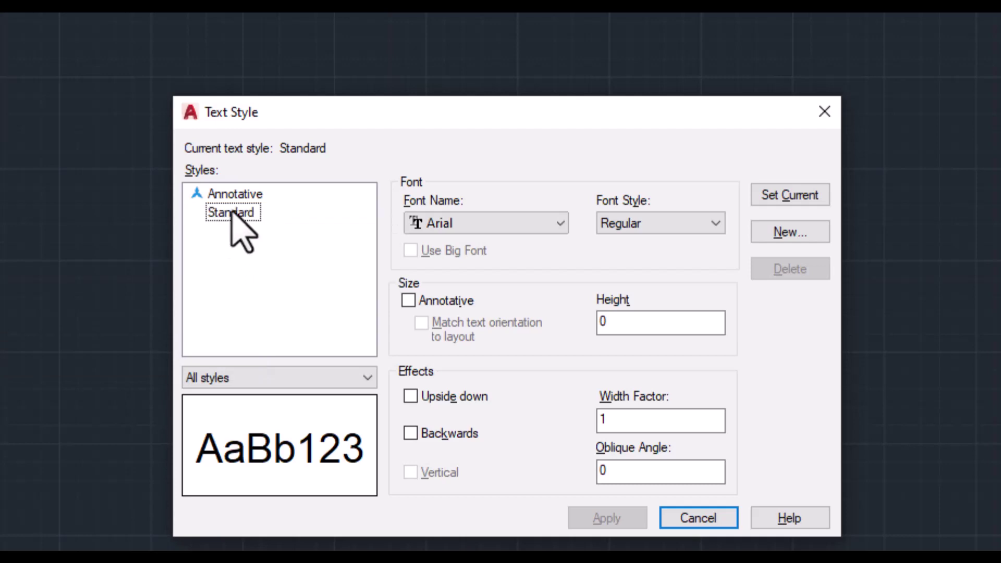
{"action": "left_click", "coordinate": [791, 235]}
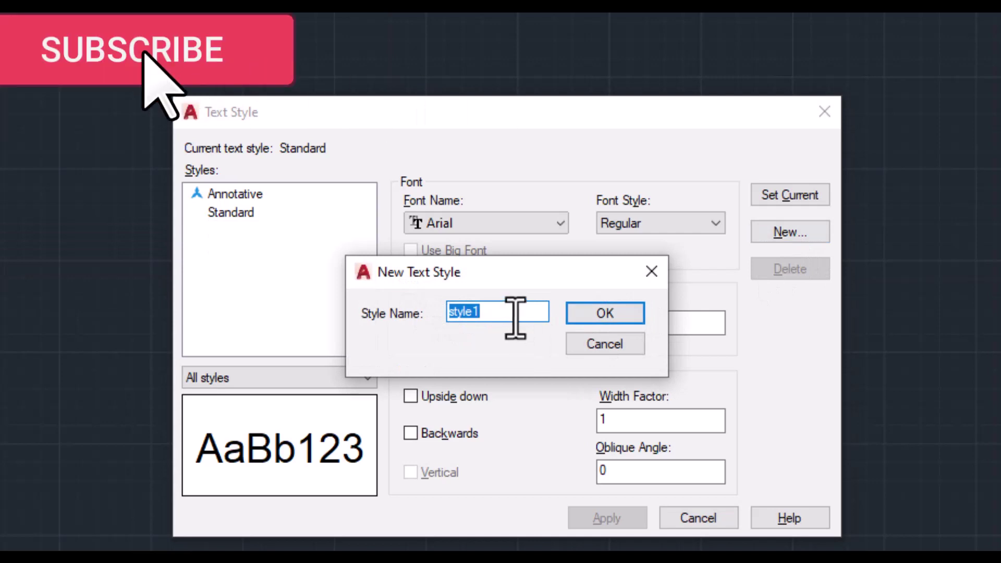
{"action": "type", "text": "LT-"}
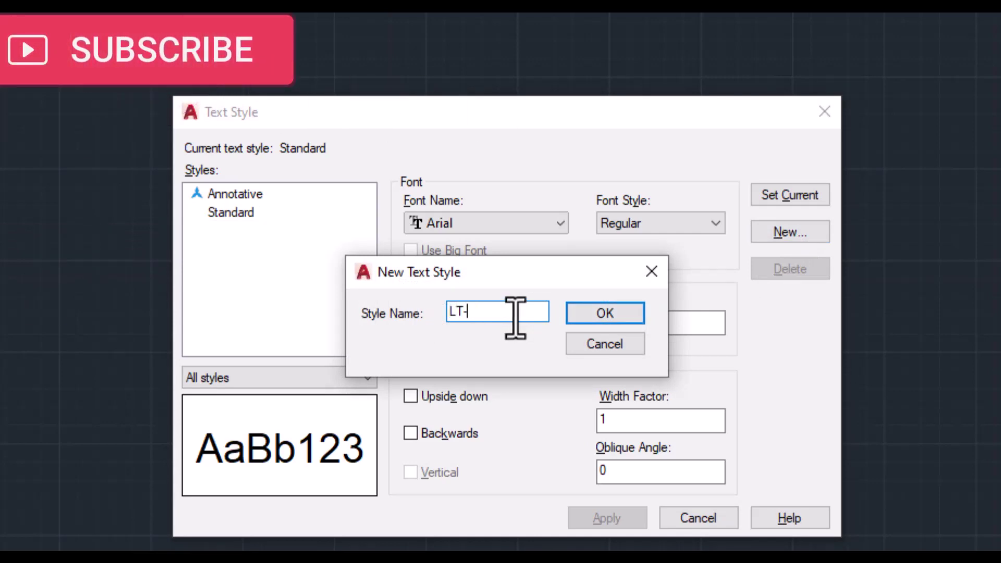
{"action": "type", "text": "1"}
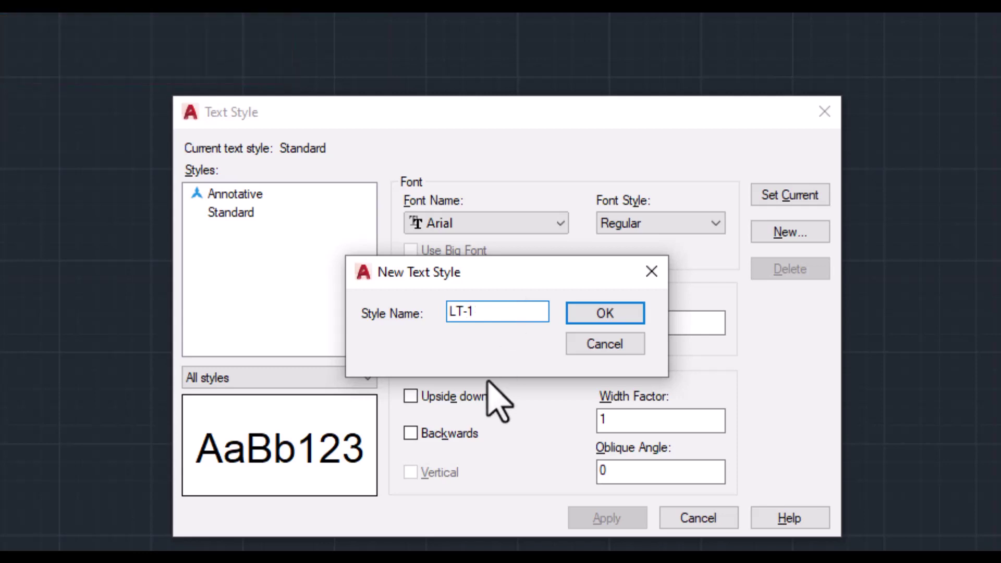
{"action": "left_click", "coordinate": [595, 316]}
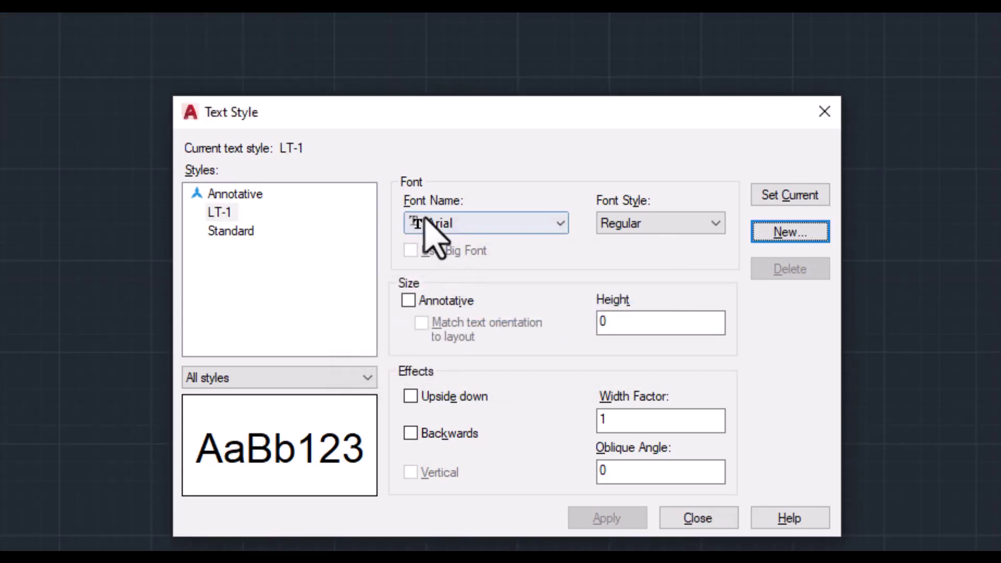
Step: Set the LT-1 style's font to simplex8.shx
{"action": "left_click", "coordinate": [510, 225]}
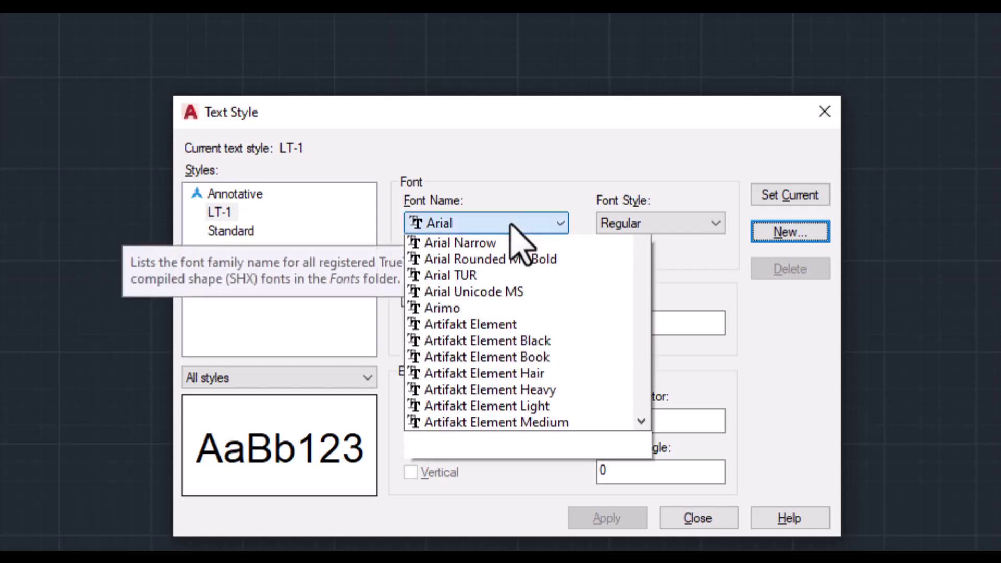
{"action": "type", "text": "Roboto"}
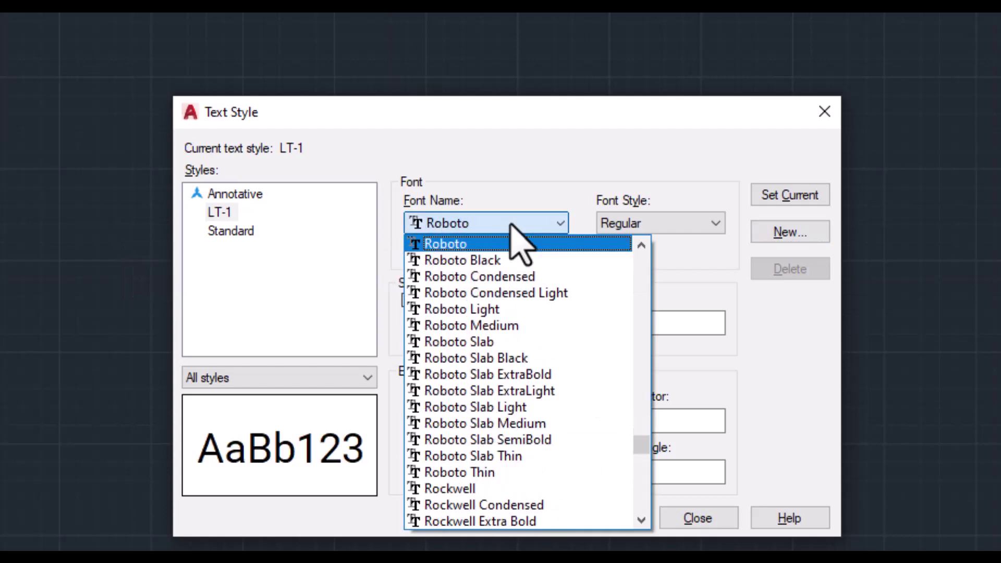
{"action": "type", "text": "mo"}
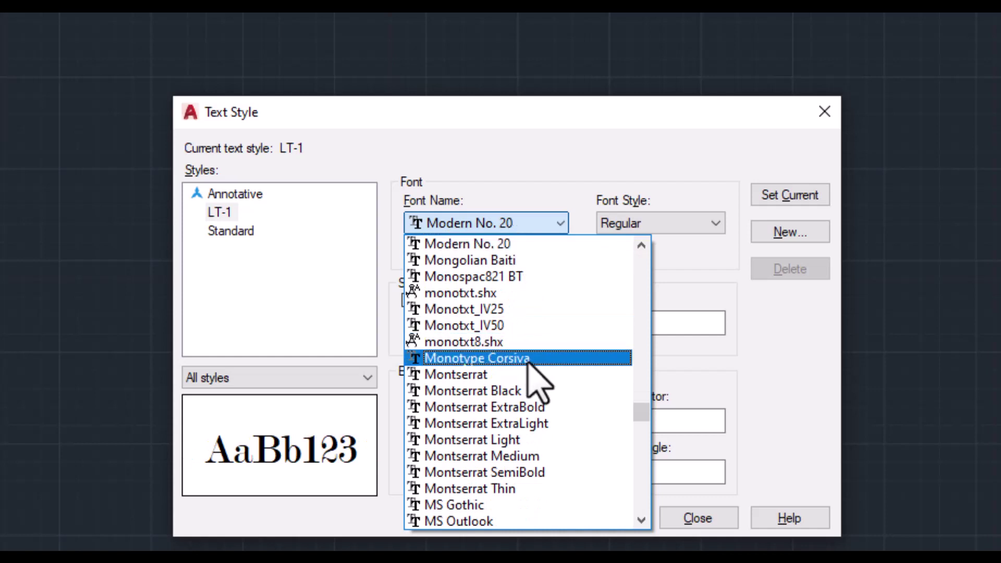
{"action": "scroll", "coordinate": [529, 365], "scroll_direction": "up", "scroll_amount": 2}
{"action": "scroll", "coordinate": [529, 365], "scroll_direction": "up", "scroll_amount": 2}
{"action": "scroll", "coordinate": [529, 365], "scroll_direction": "up", "scroll_amount": 3}
{"action": "scroll", "coordinate": [529, 365], "scroll_direction": "up", "scroll_amount": 5}
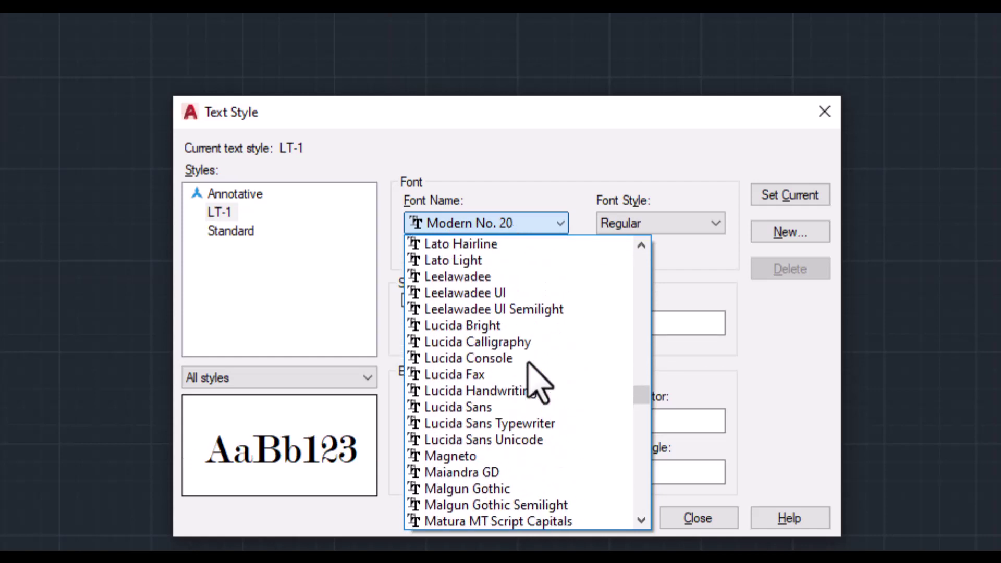
{"action": "scroll", "coordinate": [529, 364], "scroll_direction": "down", "scroll_amount": 1}
{"action": "scroll", "coordinate": [530, 363], "scroll_direction": "down", "scroll_amount": 7}
{"action": "scroll", "coordinate": [529, 363], "scroll_direction": "down", "scroll_amount": 4}
{"action": "scroll", "coordinate": [531, 364], "scroll_direction": "down", "scroll_amount": 1}
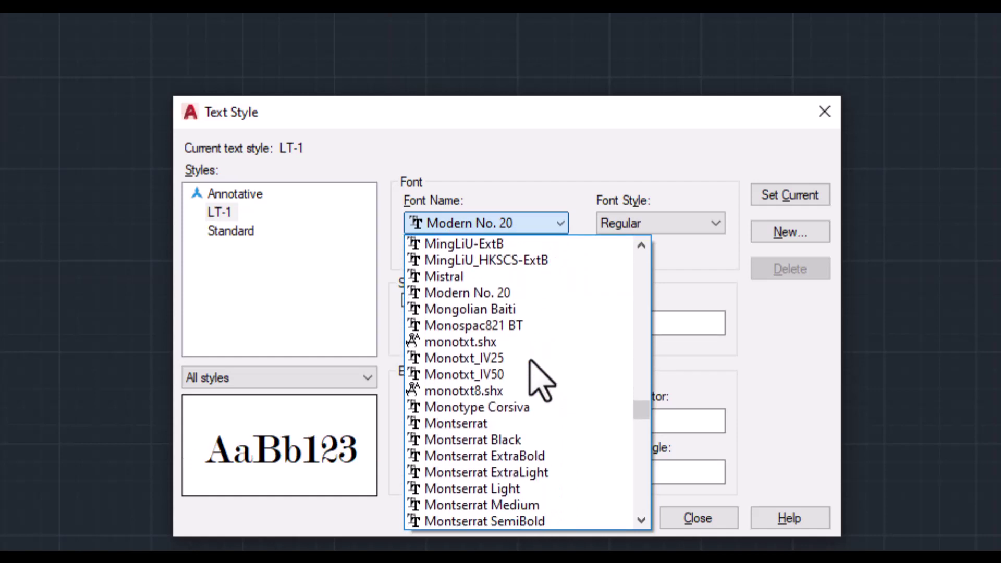
{"action": "scroll", "coordinate": [529, 361], "scroll_direction": "down", "scroll_amount": 1}
{"action": "scroll", "coordinate": [529, 361], "scroll_direction": "down", "scroll_amount": 2}
{"action": "scroll", "coordinate": [529, 360], "scroll_direction": "down", "scroll_amount": 1}
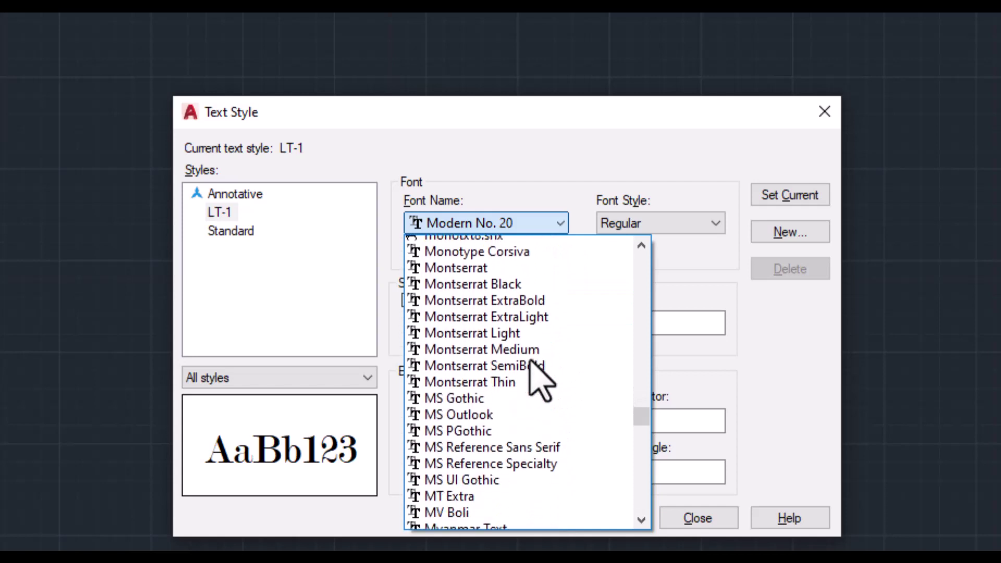
{"action": "scroll", "coordinate": [529, 360], "scroll_direction": "down", "scroll_amount": 4}
{"action": "scroll", "coordinate": [529, 361], "scroll_direction": "down", "scroll_amount": 2}
{"action": "scroll", "coordinate": [529, 361], "scroll_direction": "down", "scroll_amount": 1}
{"action": "scroll", "coordinate": [529, 361], "scroll_direction": "down", "scroll_amount": 1}
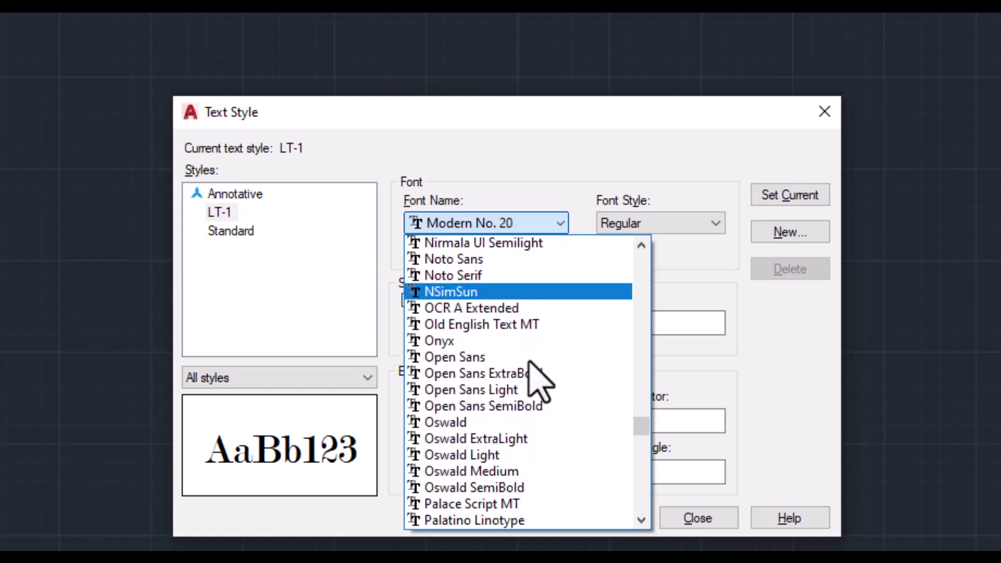
{"action": "scroll", "coordinate": [529, 360], "scroll_direction": "down", "scroll_amount": 5}
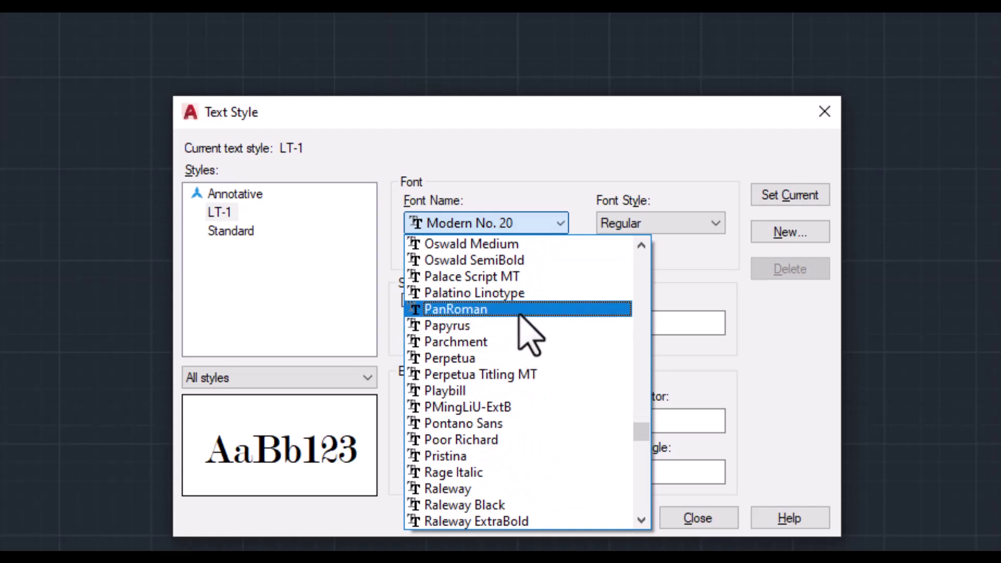
{"action": "type", "text": "simplex.shx"}
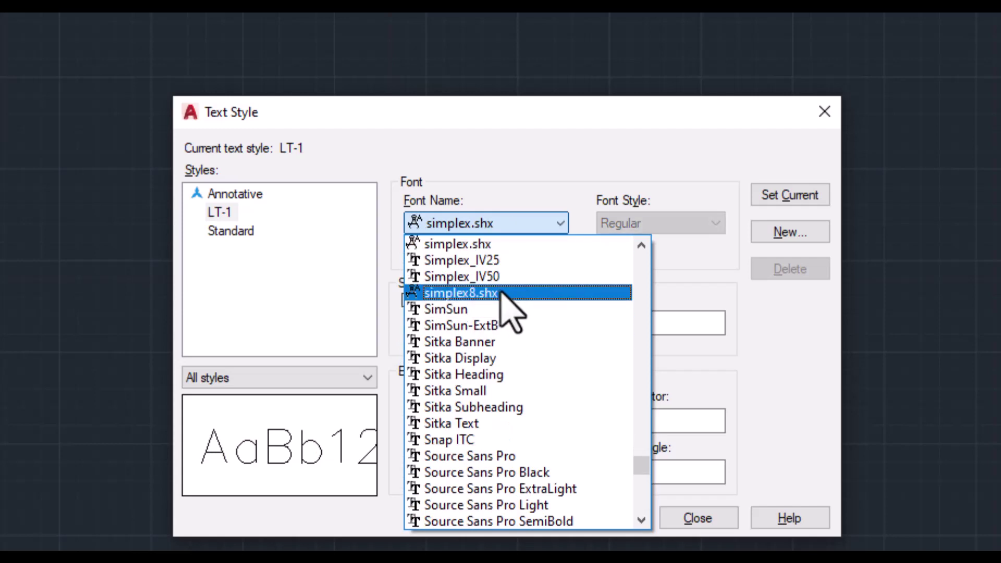
{"action": "left_click", "coordinate": [498, 292]}
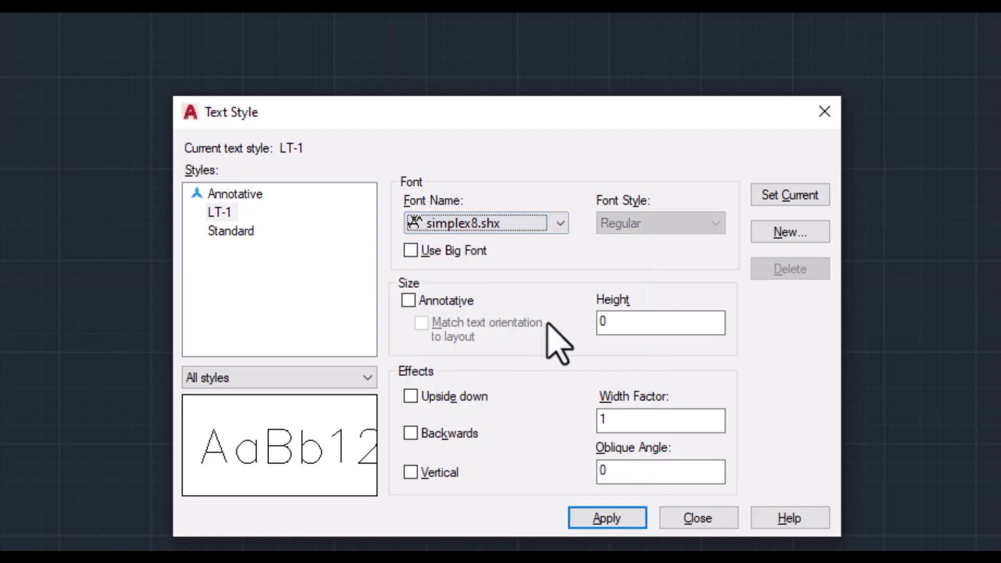
Step: Give LT-1 a 0.9 width factor, make it current, save changes and close
{"action": "double_click", "coordinate": [662, 322]}
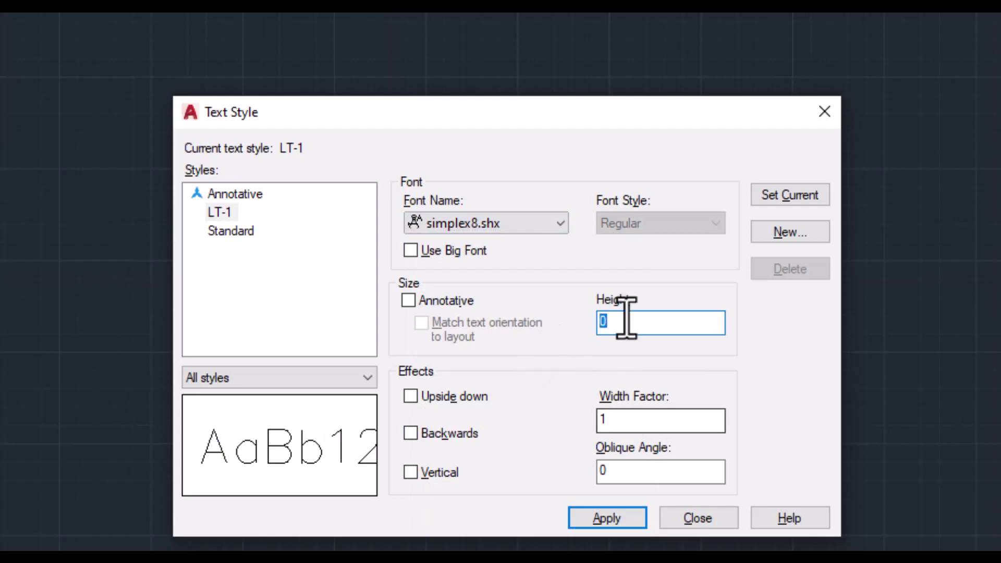
{"action": "double_click", "coordinate": [658, 421]}
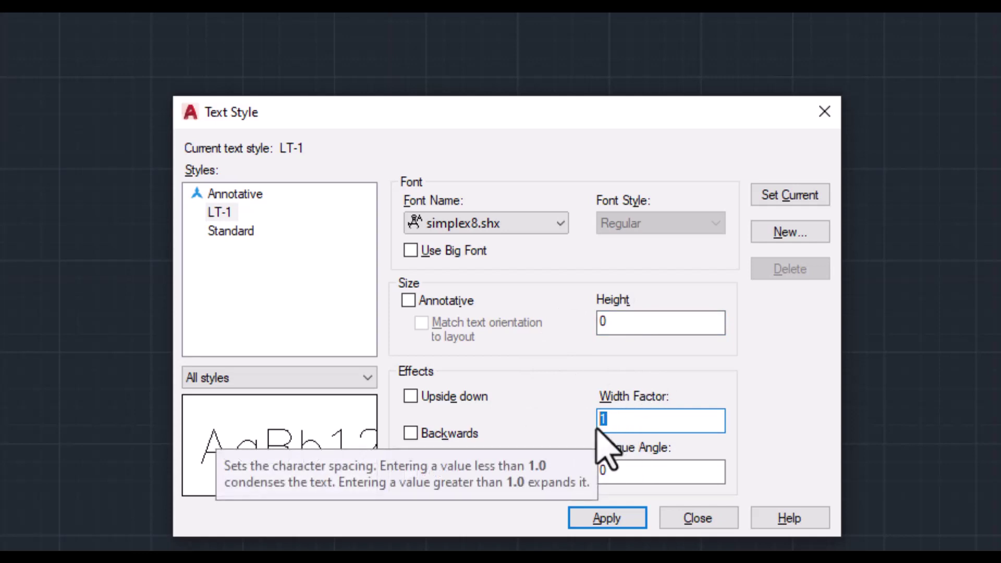
{"action": "type", "text": "0.9"}
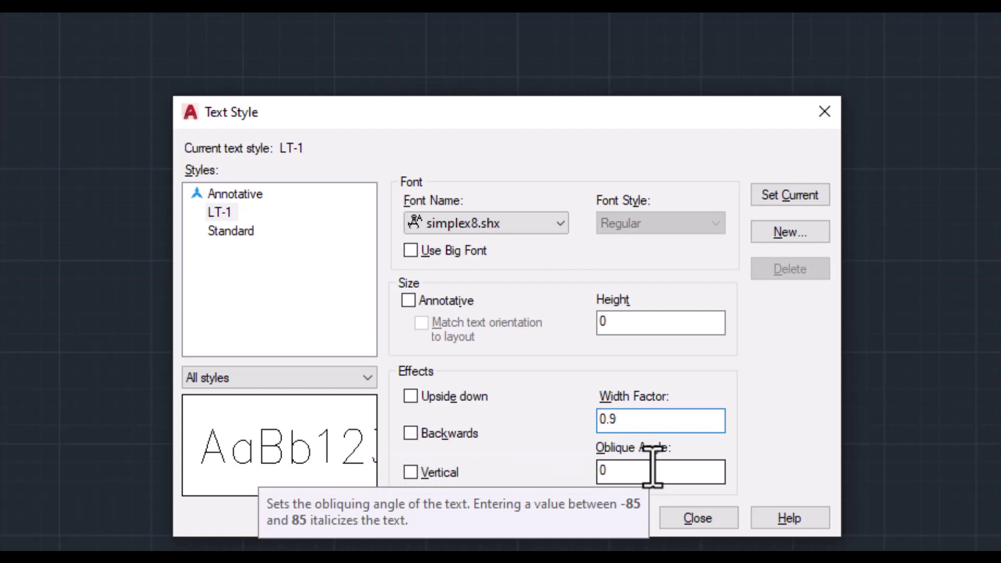
{"action": "left_click", "coordinate": [803, 197]}
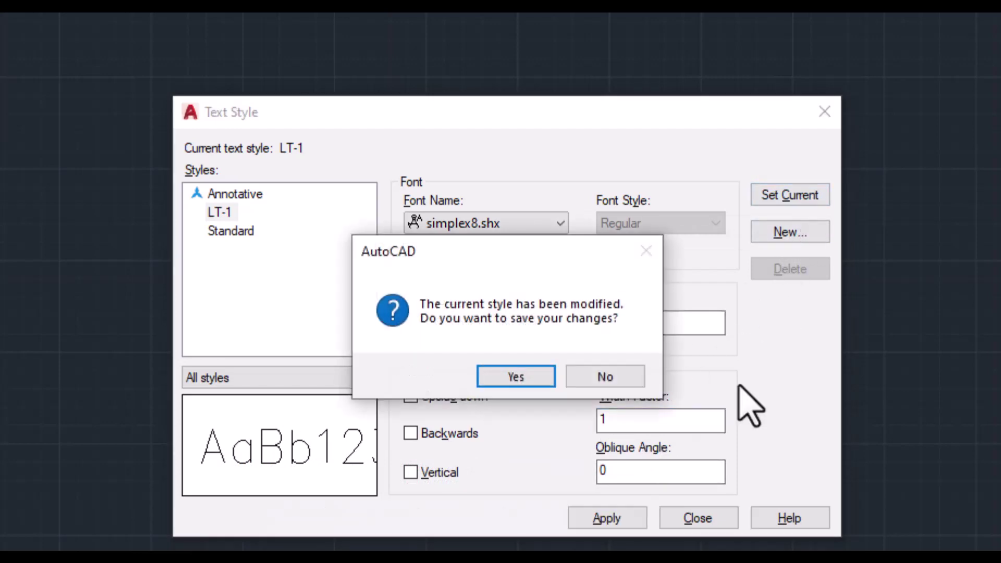
{"action": "left_click", "coordinate": [535, 384]}
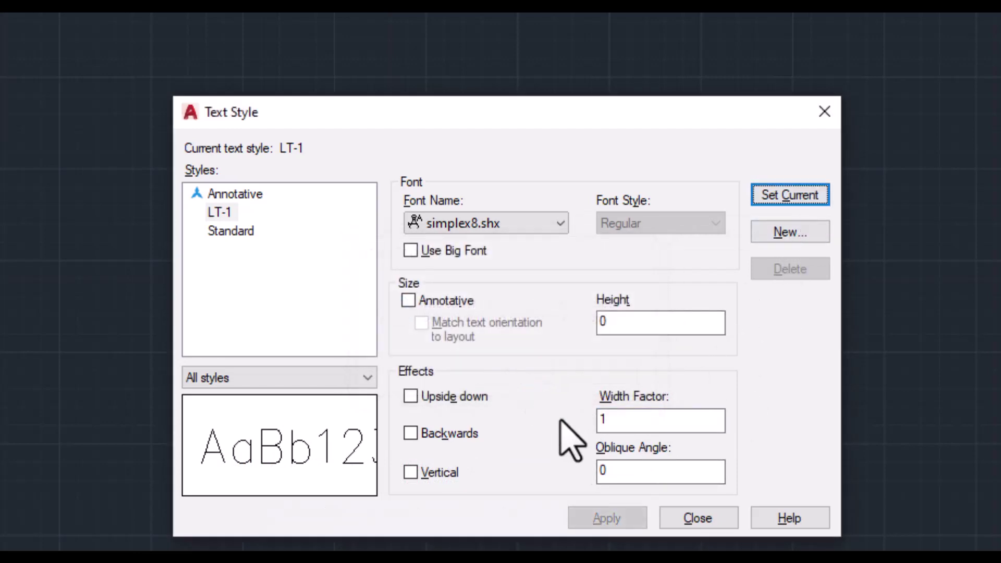
{"action": "left_click", "coordinate": [700, 526]}
{"action": "type", "text": "D"}
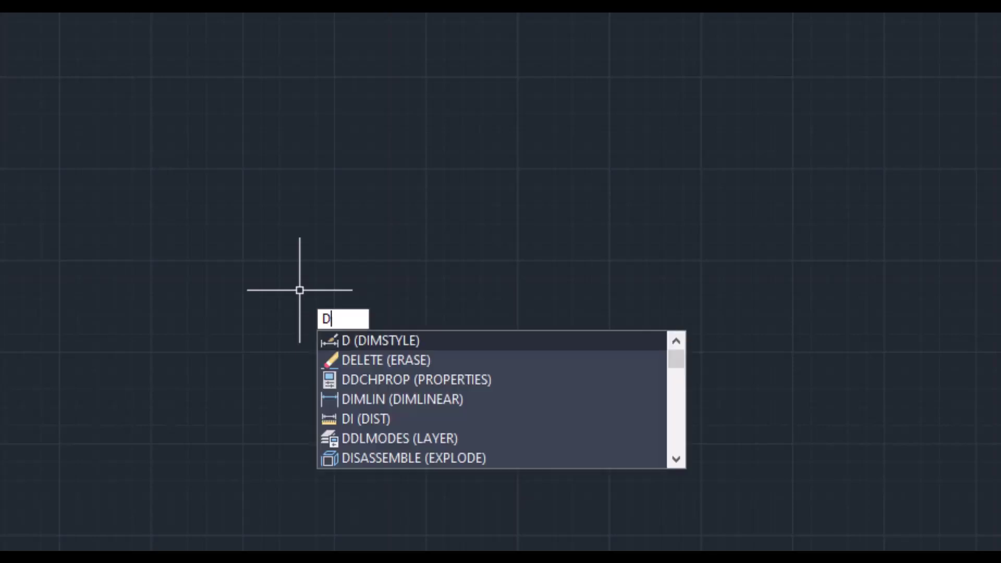
Step: Launch DIMSTYLE and begin a new dimension style based on Standard
{"action": "key", "text": "Escape"}
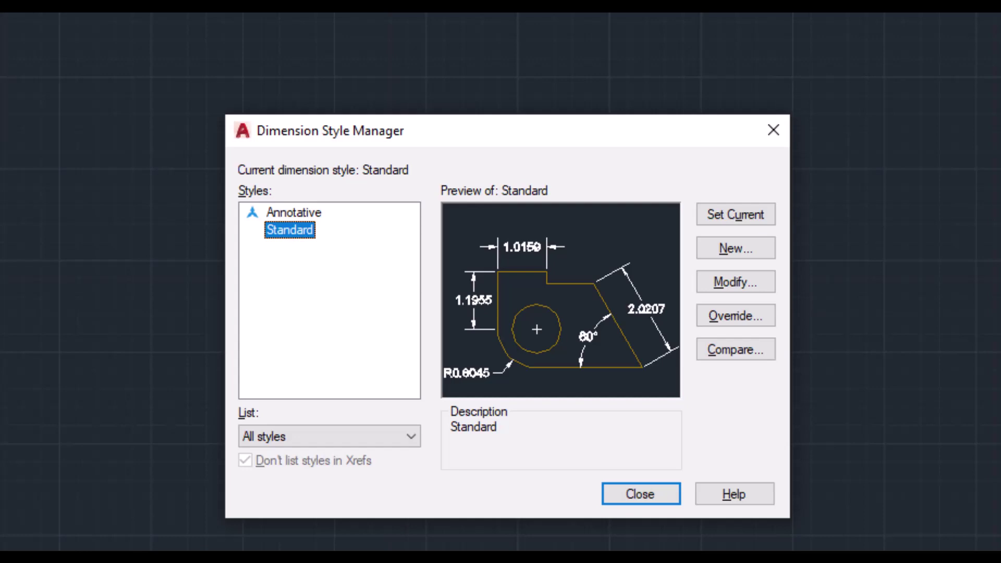
{"action": "left_click", "coordinate": [746, 276]}
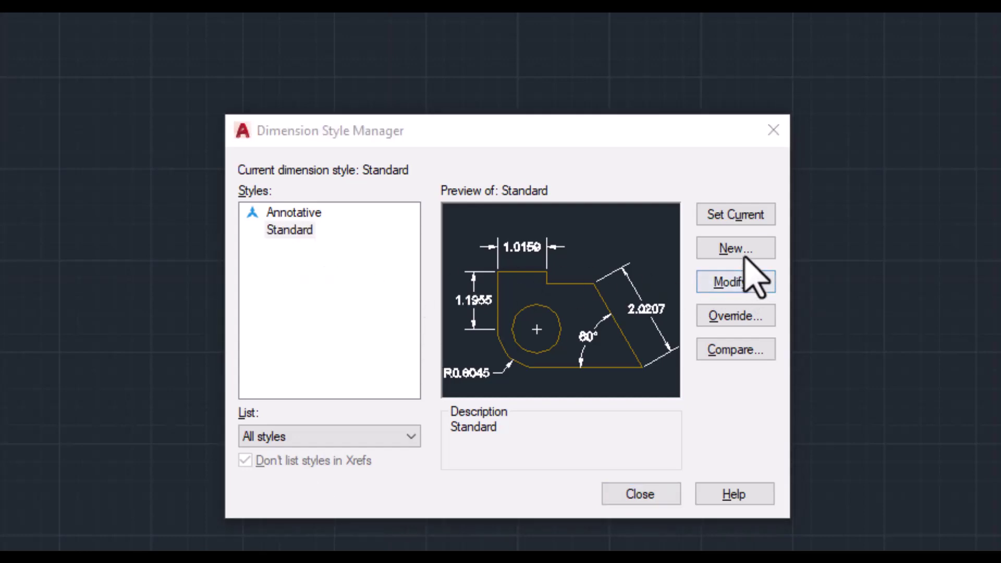
{"action": "left_click", "coordinate": [746, 250]}
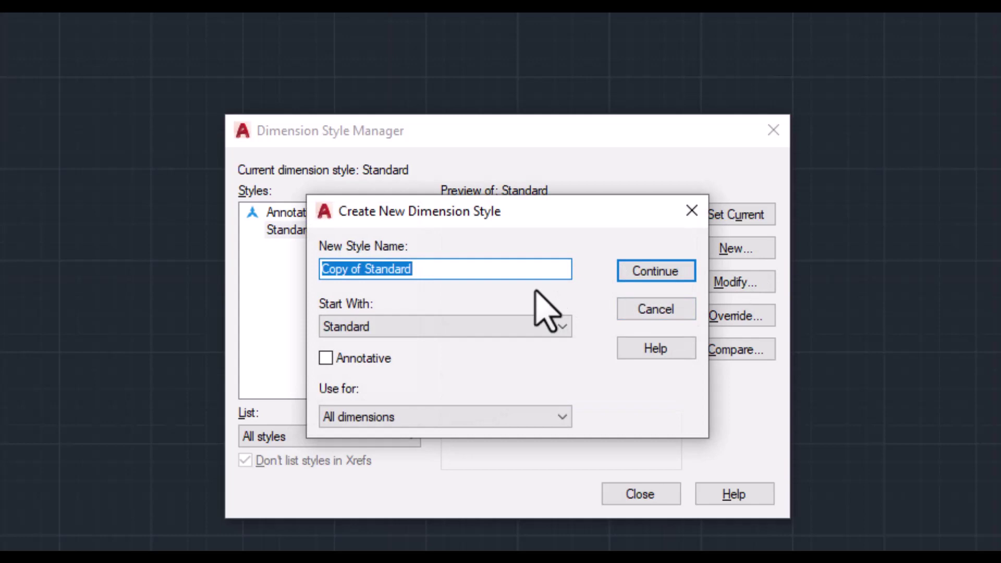
Step: Name the new dimension style LT-1-1, starting from Standard, and continue to its settings
{"action": "type", "text": "LT-1-1"}
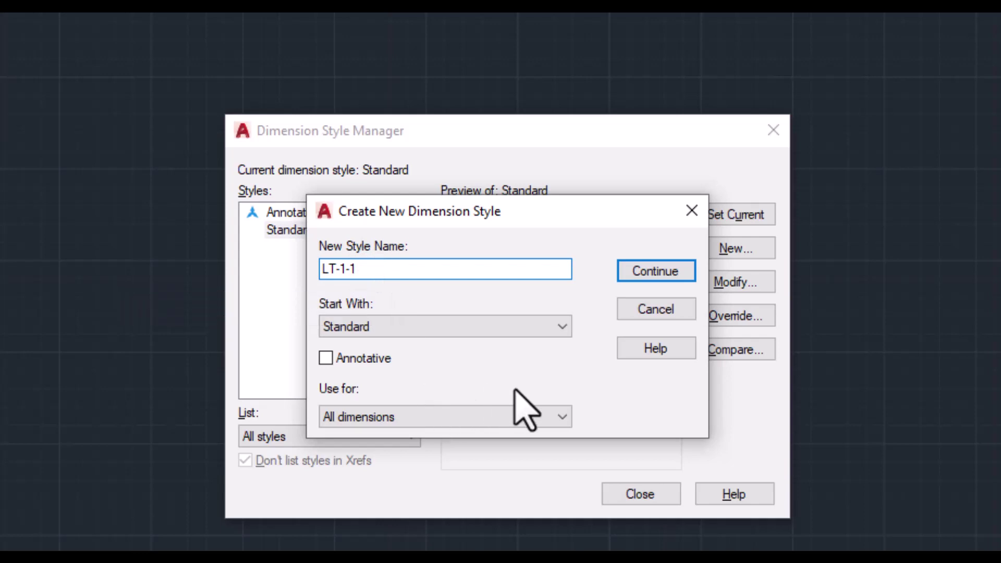
{"action": "left_click", "coordinate": [644, 272]}
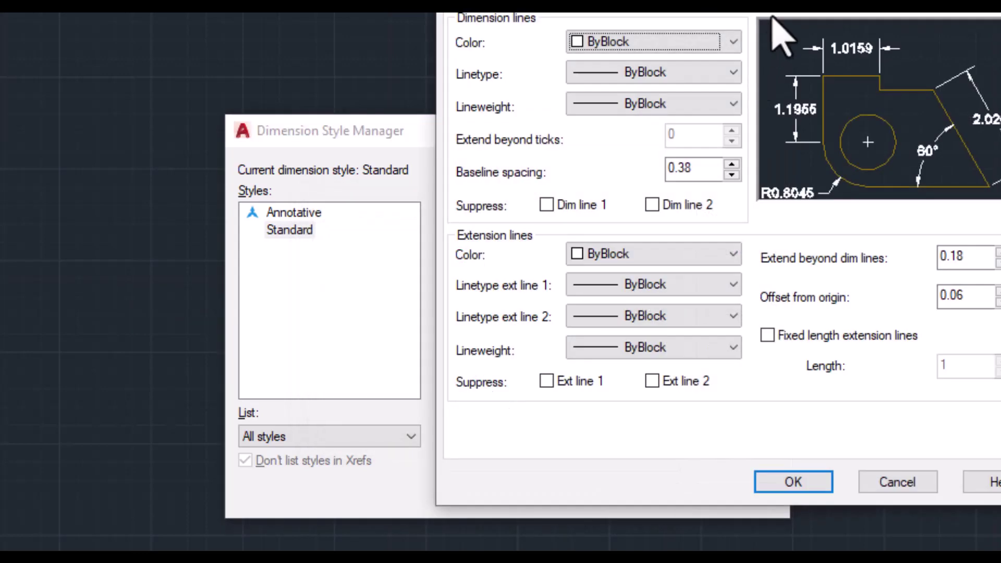
Step: Make the LT-1-1 dimension lines and extension lines red
{"action": "left_click_drag", "start_coordinate": [772, 18], "coordinate": [324, 16]}
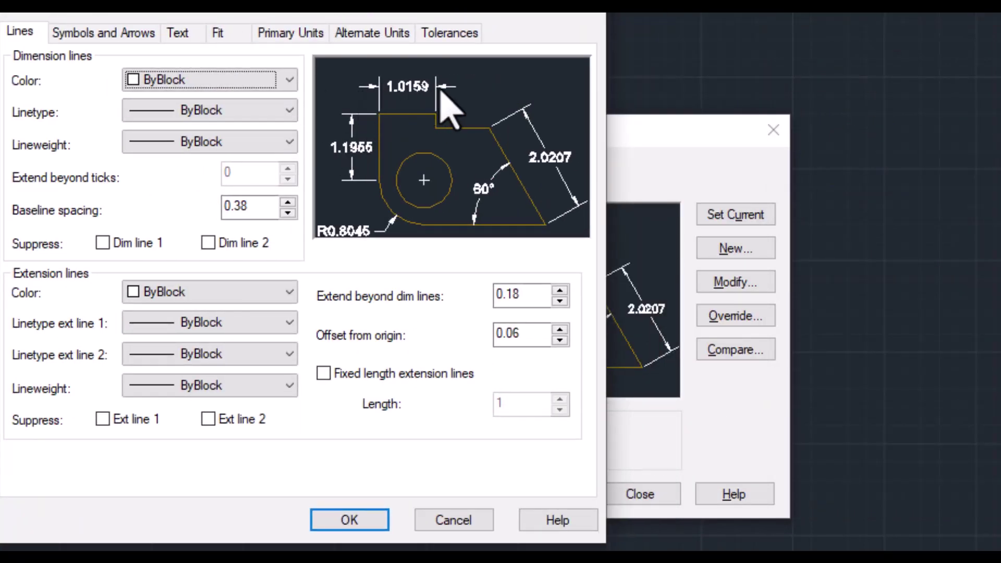
{"action": "left_click", "coordinate": [275, 85]}
{"action": "left_click", "coordinate": [230, 133]}
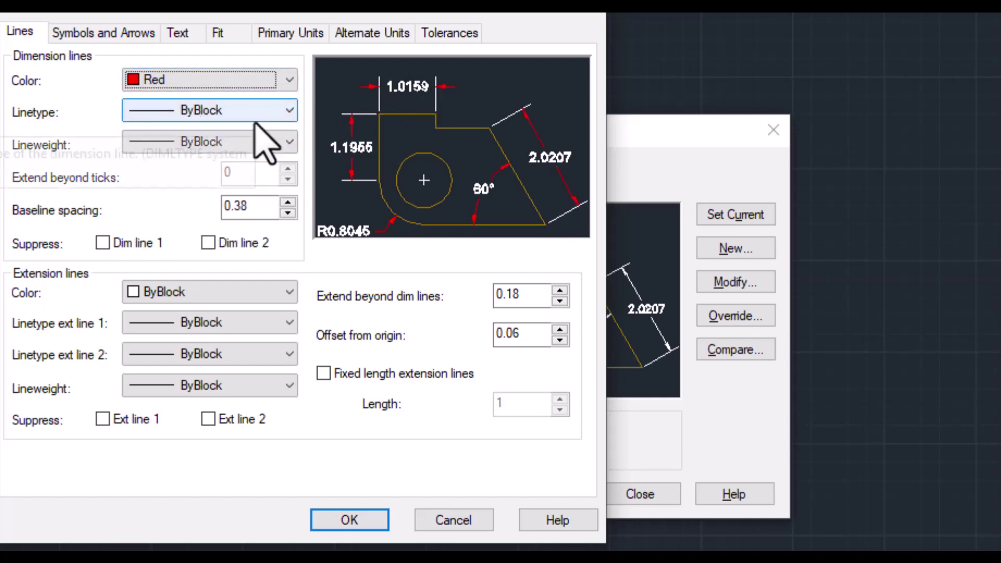
{"action": "left_click", "coordinate": [251, 295]}
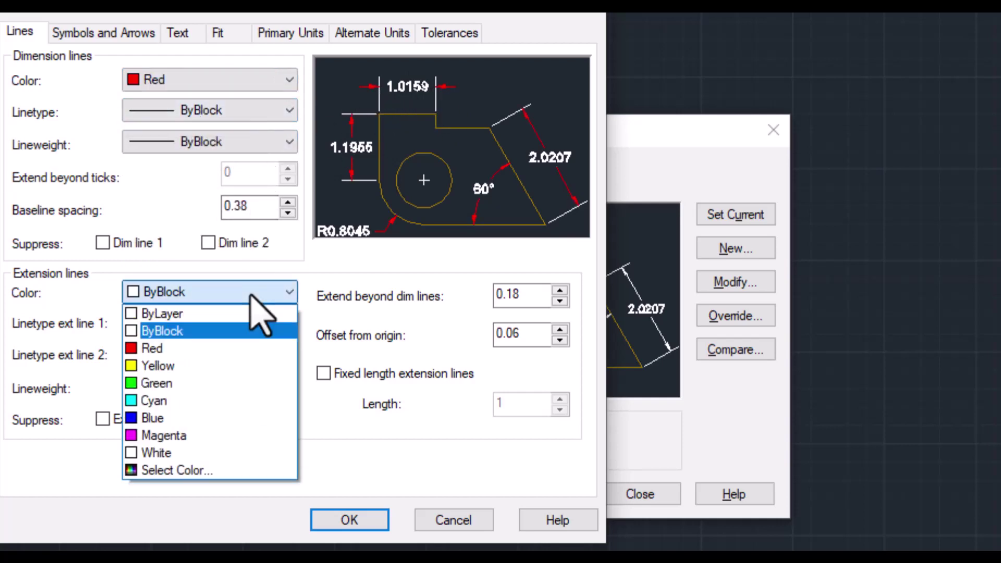
{"action": "left_click", "coordinate": [226, 353]}
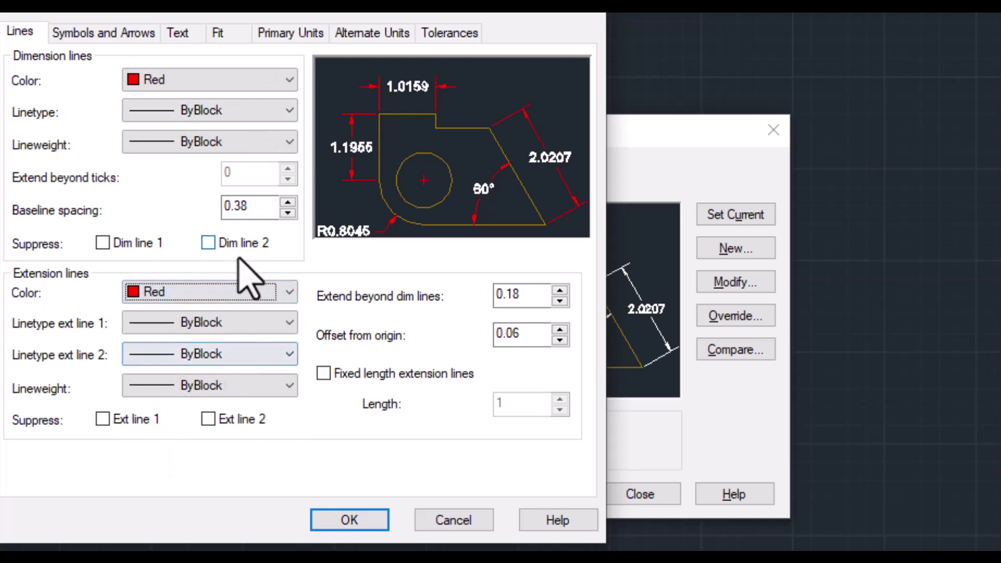
Step: Set baseline spacing, extend beyond dim lines and offset from origin all to 1
{"action": "left_click_drag", "start_coordinate": [271, 207], "coordinate": [120, 188]}
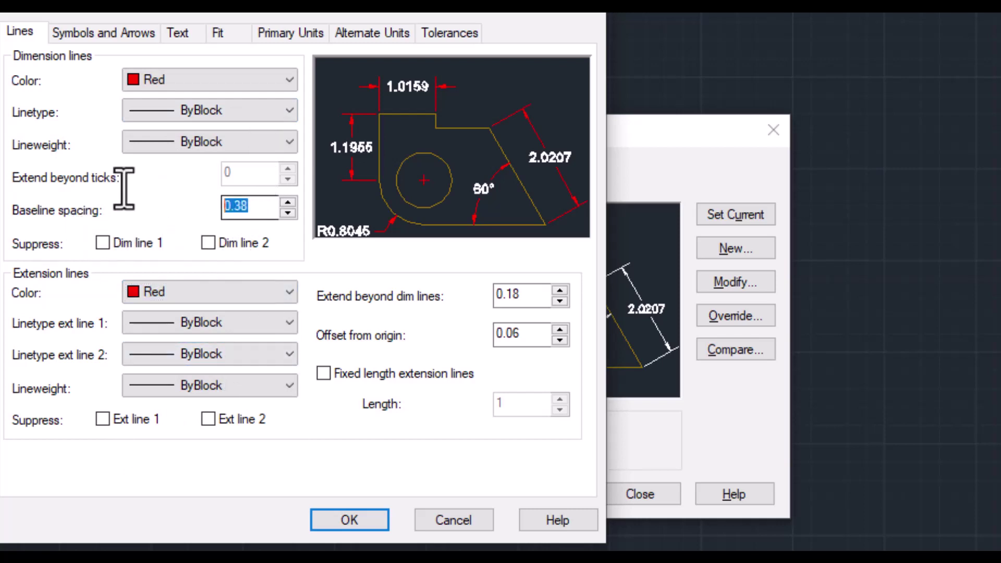
{"action": "type", "text": "1"}
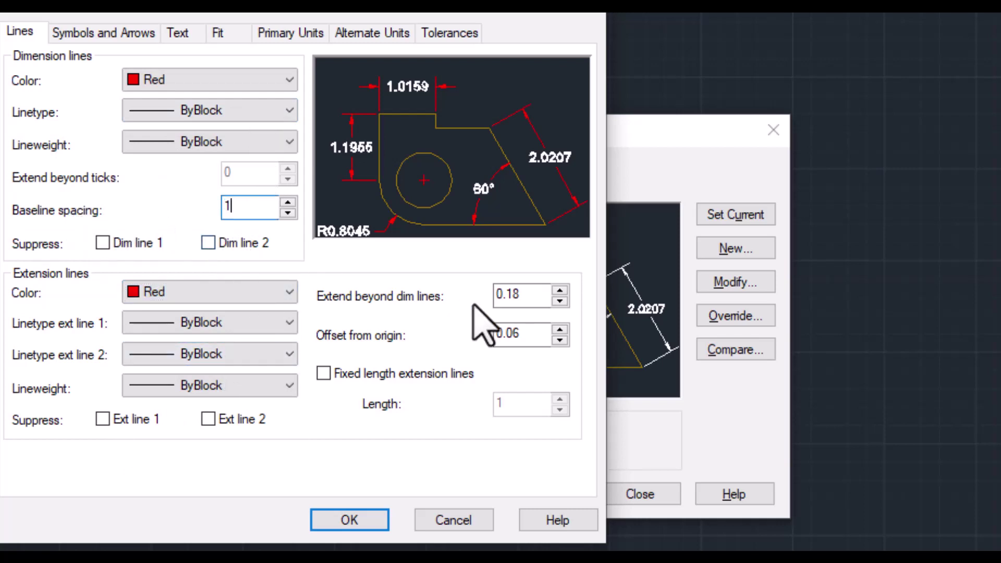
{"action": "left_click_drag", "start_coordinate": [533, 296], "coordinate": [391, 284]}
{"action": "type", "text": "1"}
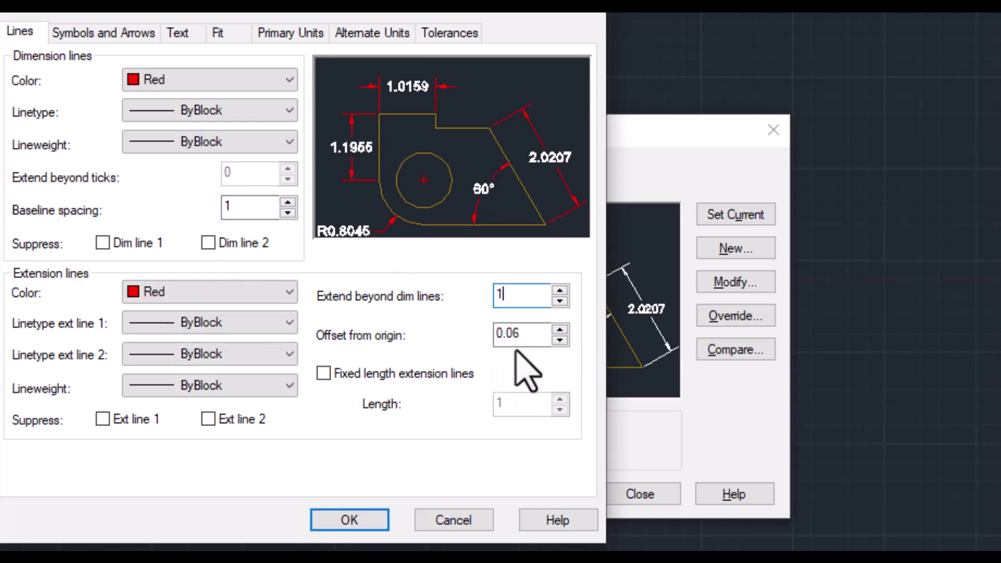
{"action": "left_click_drag", "start_coordinate": [536, 335], "coordinate": [398, 336]}
{"action": "type", "text": "1"}
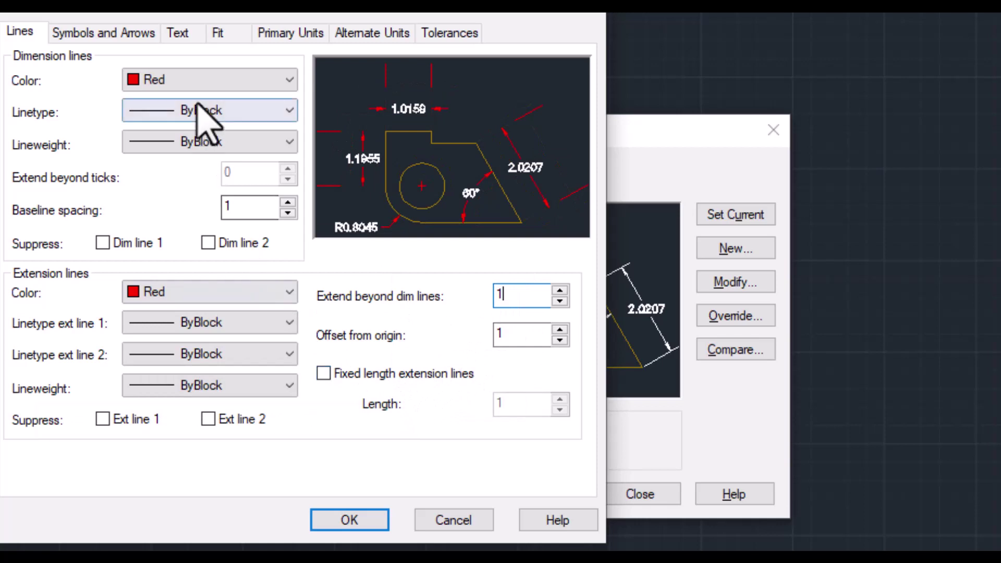
Step: Give LT-1-1 an arrow size of 2.25 and a dimension break size of 2
{"action": "left_click", "coordinate": [89, 33]}
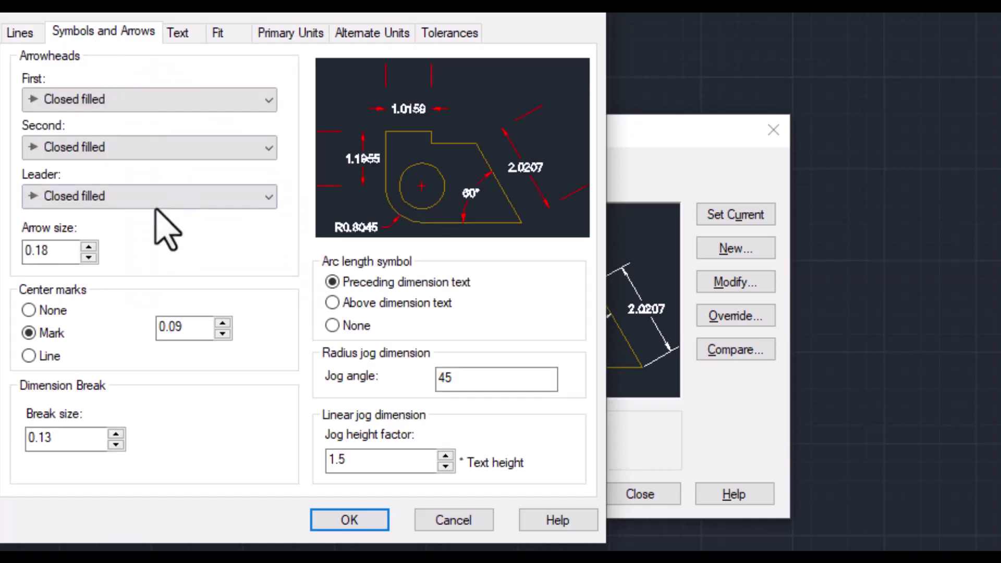
{"action": "left_click", "coordinate": [47, 254]}
{"action": "type", "text": "2.25"}
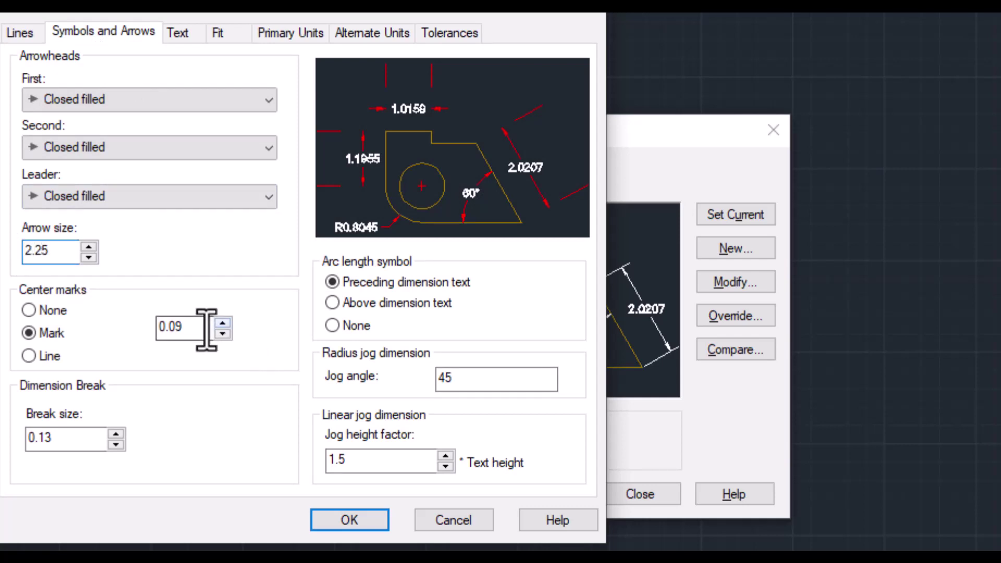
{"action": "left_click", "coordinate": [203, 328]}
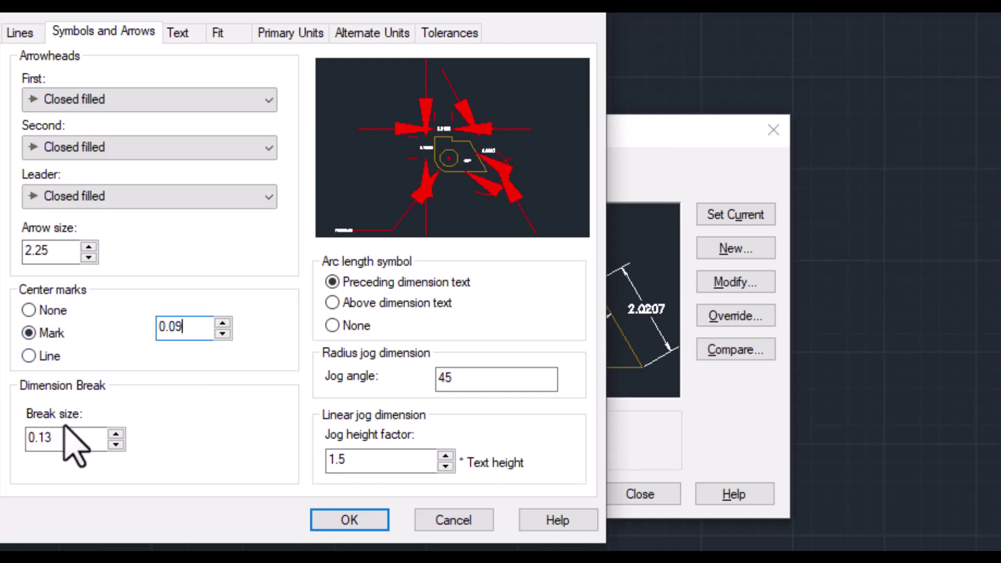
{"action": "key", "text": "Tab"}
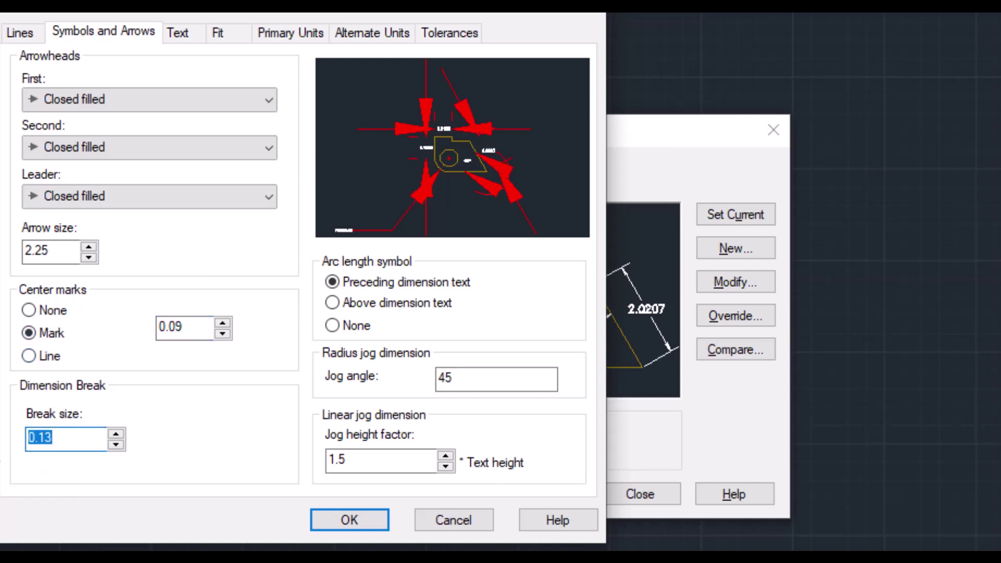
{"action": "type", "text": "2"}
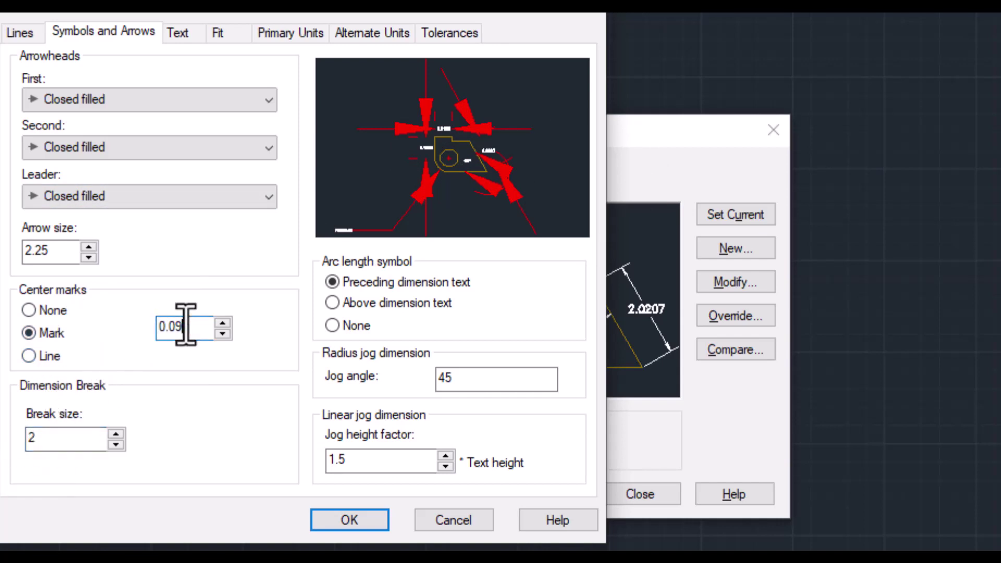
{"action": "left_click", "coordinate": [187, 34]}
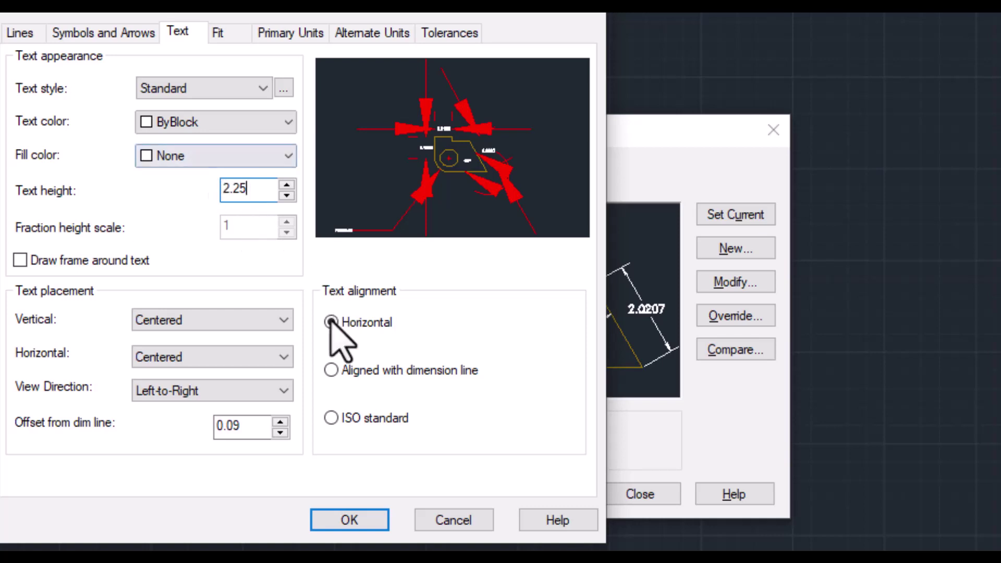
Step: Set LT-1-1 text height 2.25 with text alignment 'Aligned with dimension line'
{"action": "left_click", "coordinate": [243, 430]}
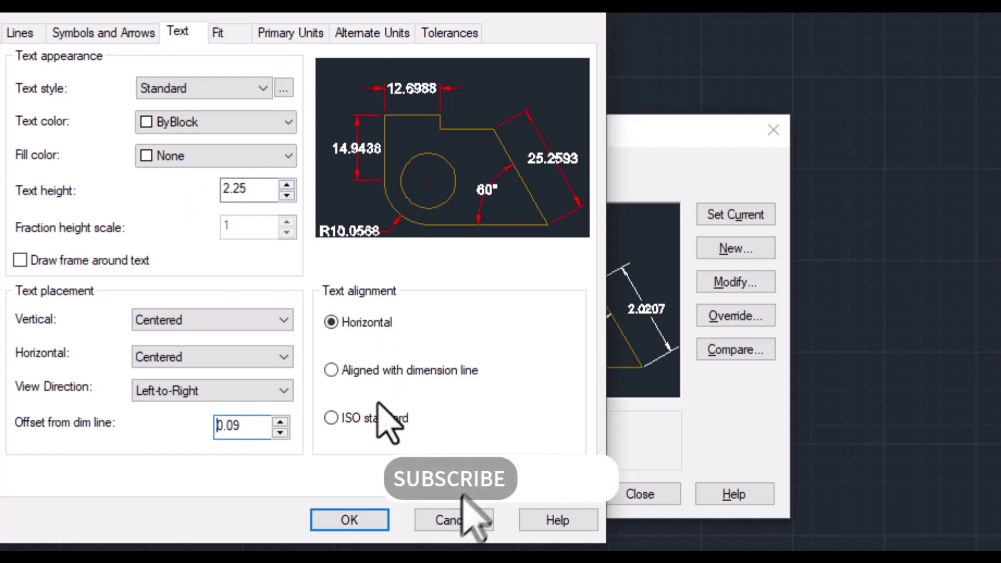
{"action": "left_click", "coordinate": [365, 371]}
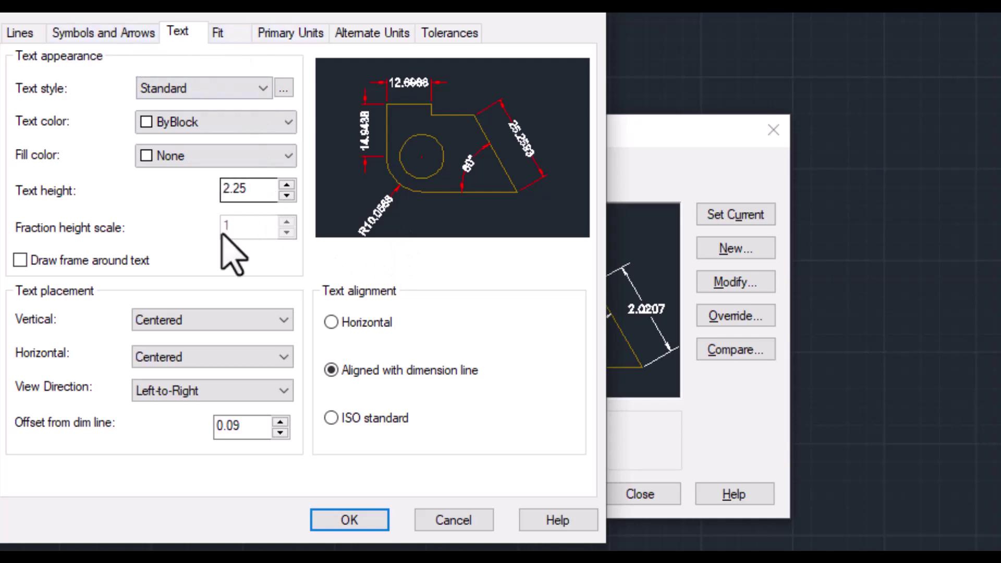
Step: Set LT-1-1's linear dimension precision to 0 on Primary Units so dimensions show whole numbers
{"action": "left_click", "coordinate": [219, 35]}
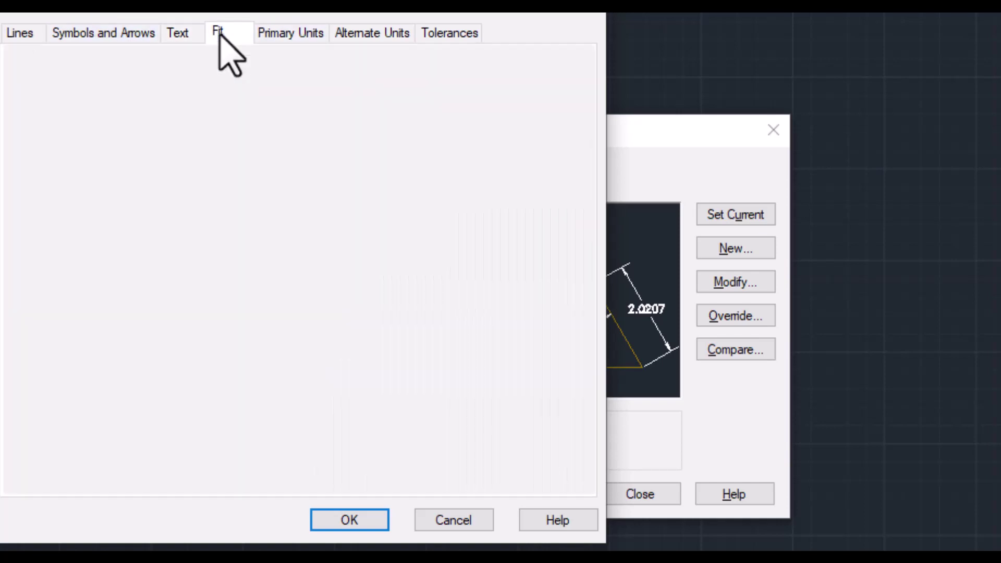
{"action": "left_click", "coordinate": [88, 34]}
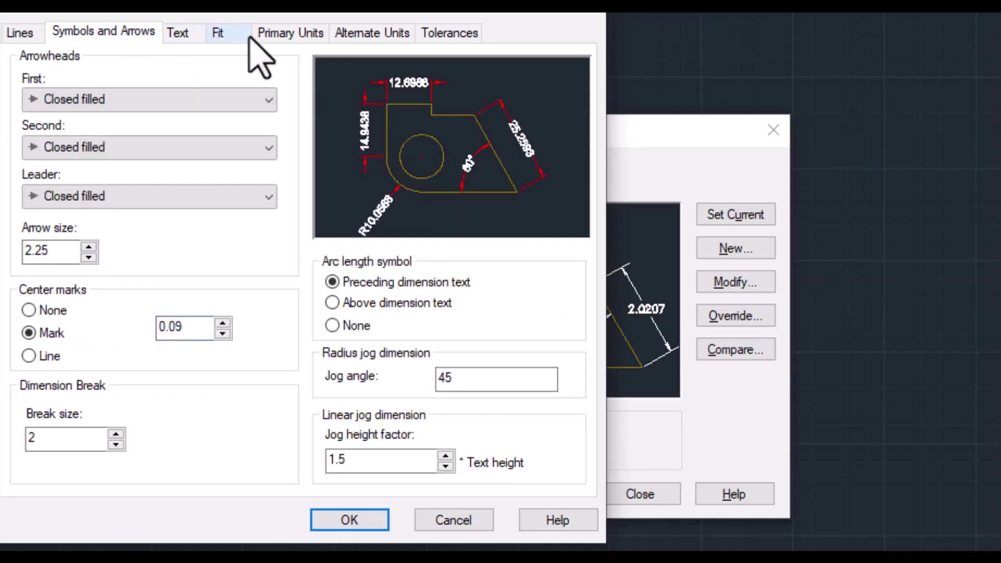
{"action": "left_click", "coordinate": [268, 35]}
{"action": "left_click", "coordinate": [218, 110]}
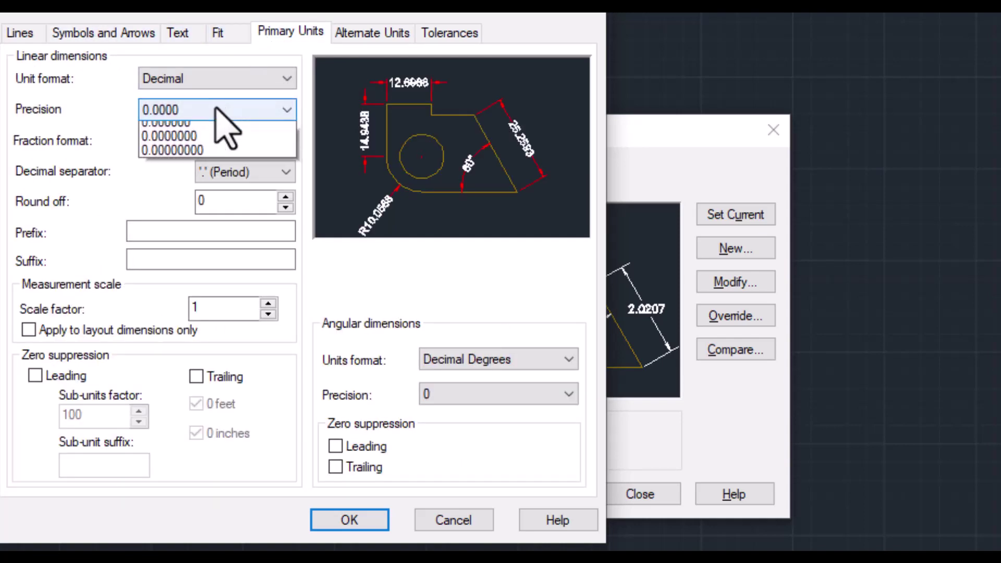
{"action": "left_click", "coordinate": [214, 127]}
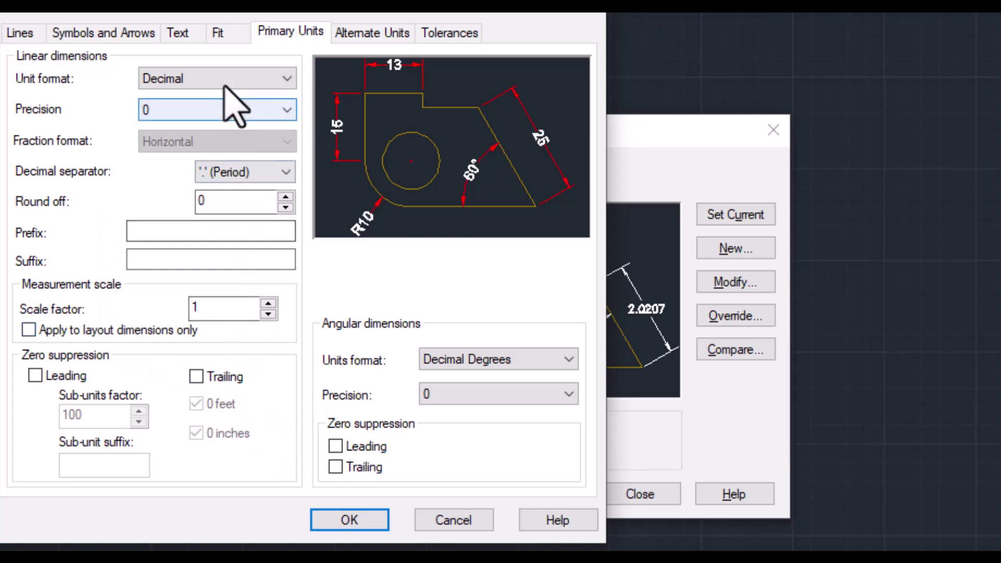
{"action": "left_click", "coordinate": [183, 34]}
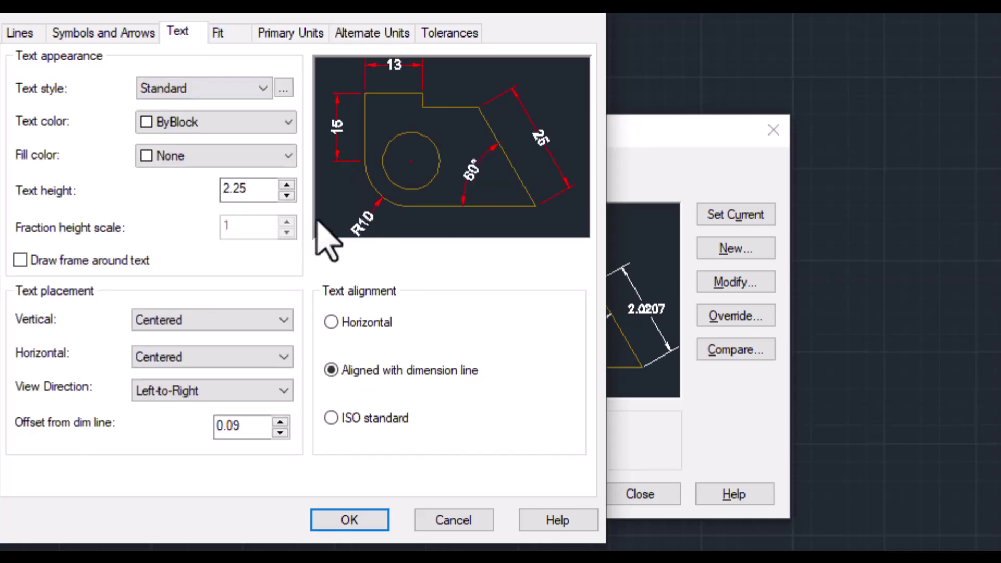
Step: Make LT-1-1's dimension text Yellow, select the overall scale value 1, and confirm the style
{"action": "left_click", "coordinate": [273, 123]}
{"action": "left_click", "coordinate": [232, 196]}
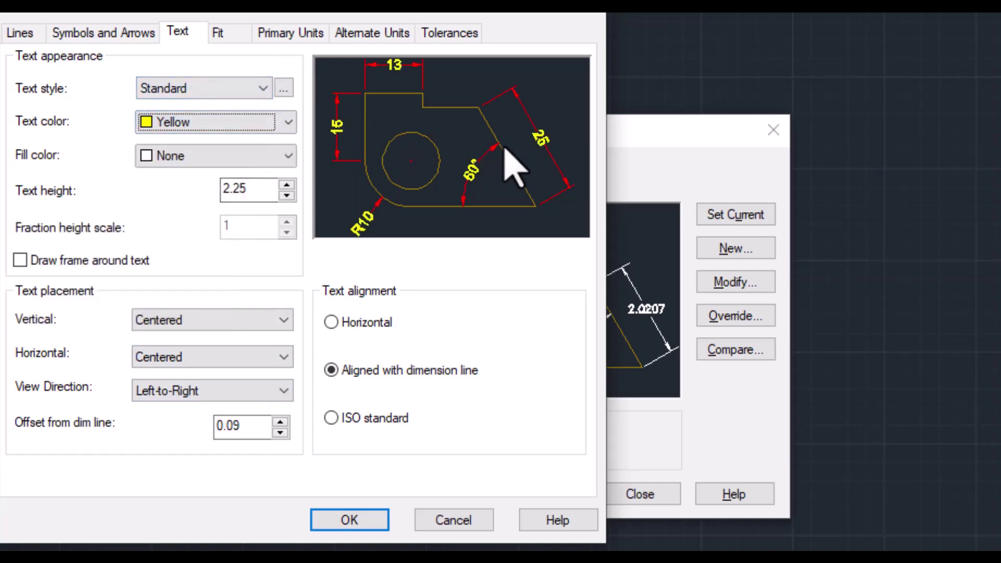
{"action": "left_click", "coordinate": [229, 36]}
{"action": "left_click", "coordinate": [541, 327]}
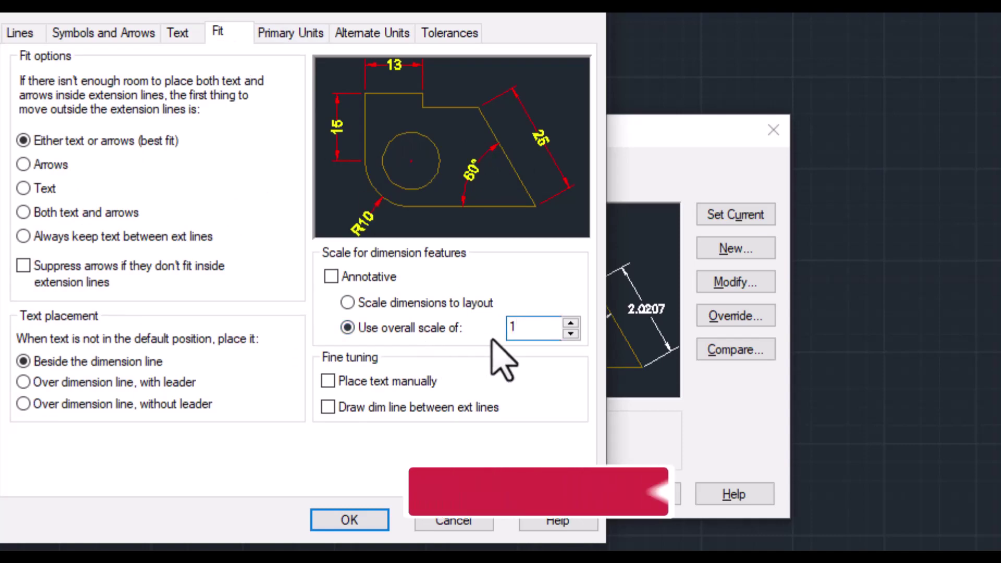
{"action": "left_click_drag", "start_coordinate": [532, 326], "coordinate": [509, 326]}
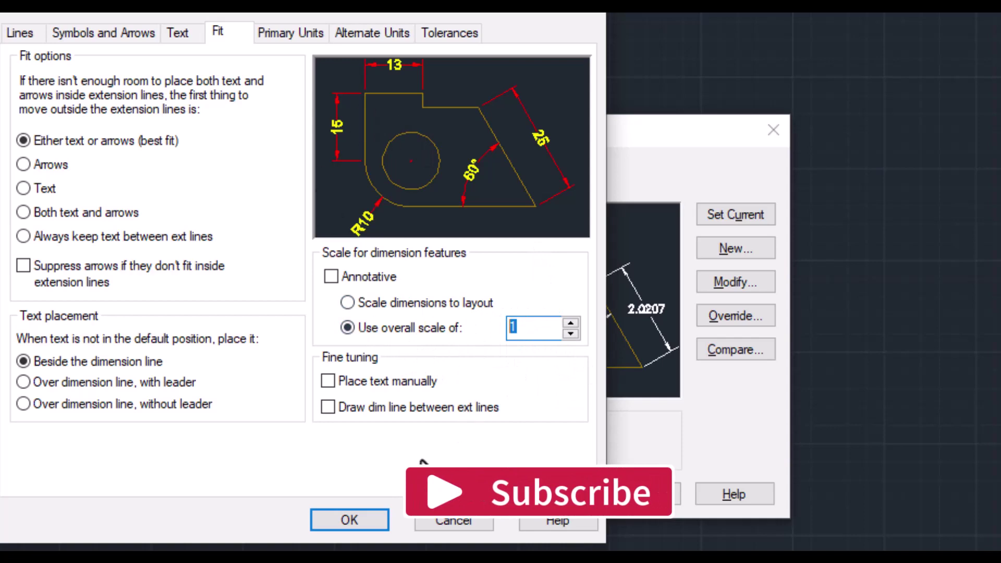
{"action": "left_click", "coordinate": [361, 516]}
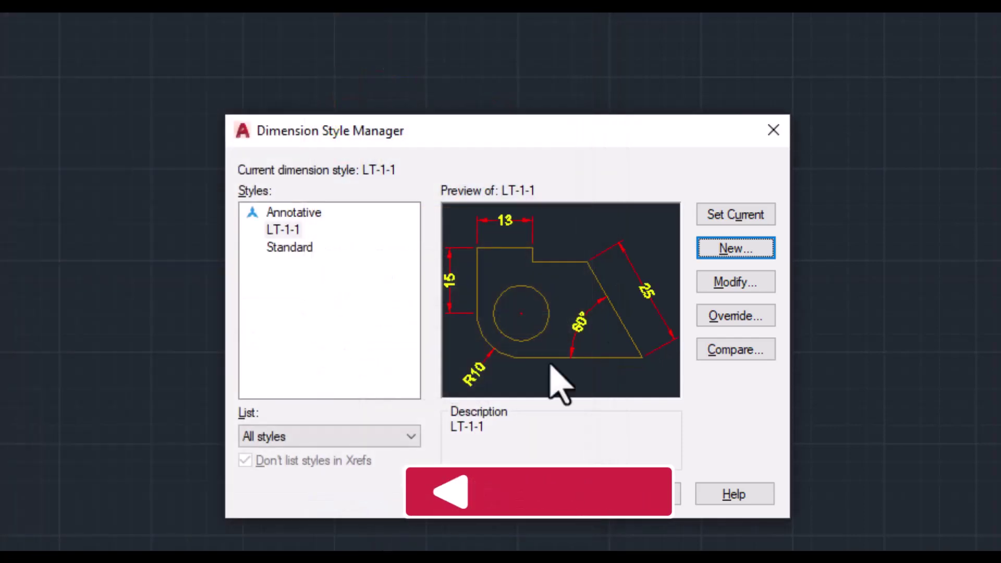
Step: Set LT-1-1 as the current dimension style and close the Dimension Style Manager
{"action": "left_click", "coordinate": [735, 214]}
{"action": "left_click", "coordinate": [652, 495]}
{"action": "type", "text": "d"}
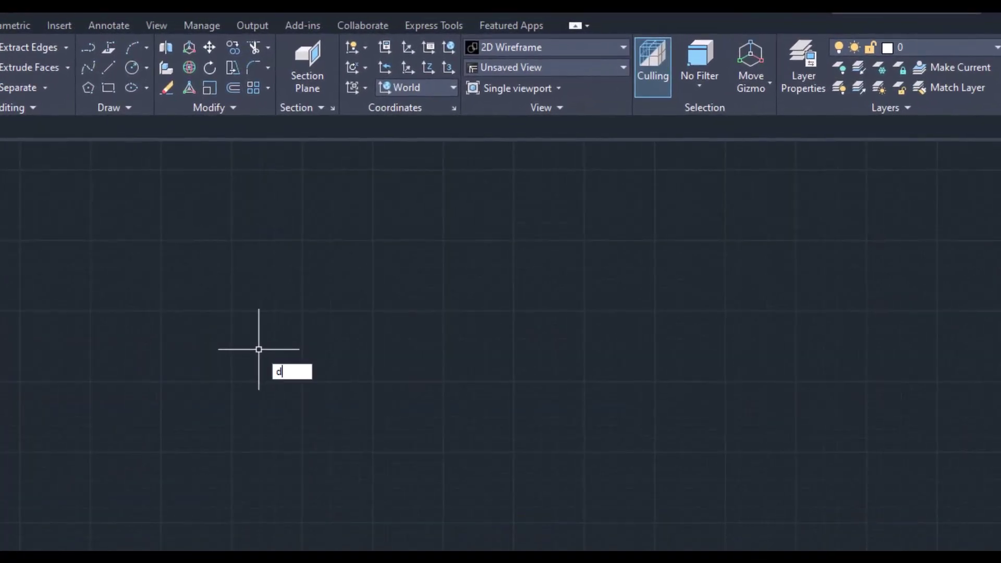
Step: Draw a test horizontal linear dimension reading 15 with the DLI command and inspect it
{"action": "type", "text": "m"}
{"action": "key", "text": "BackSpace"}
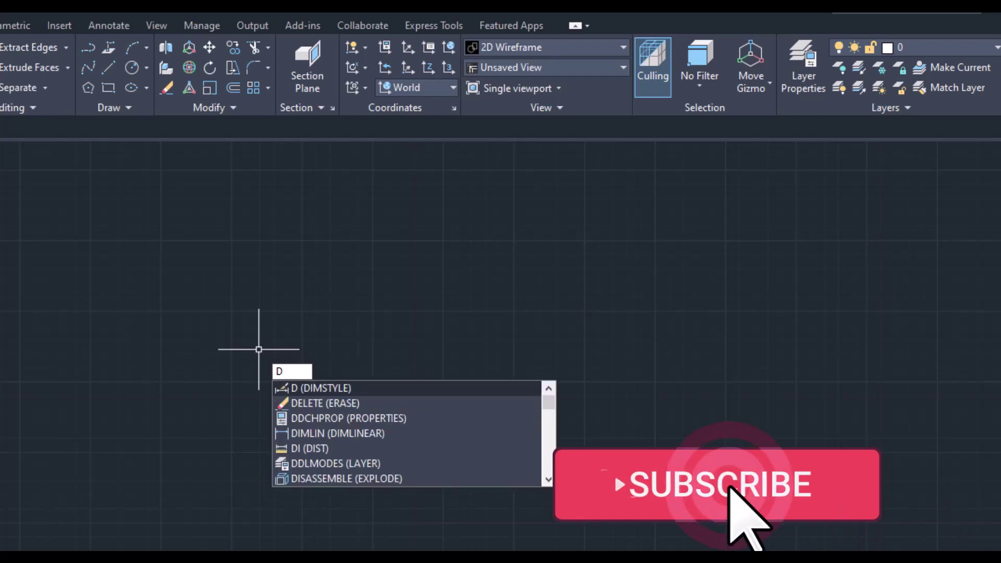
{"action": "type", "text": "li"}
{"action": "key", "text": "Return"}
{"action": "left_click", "coordinate": [223, 387]}
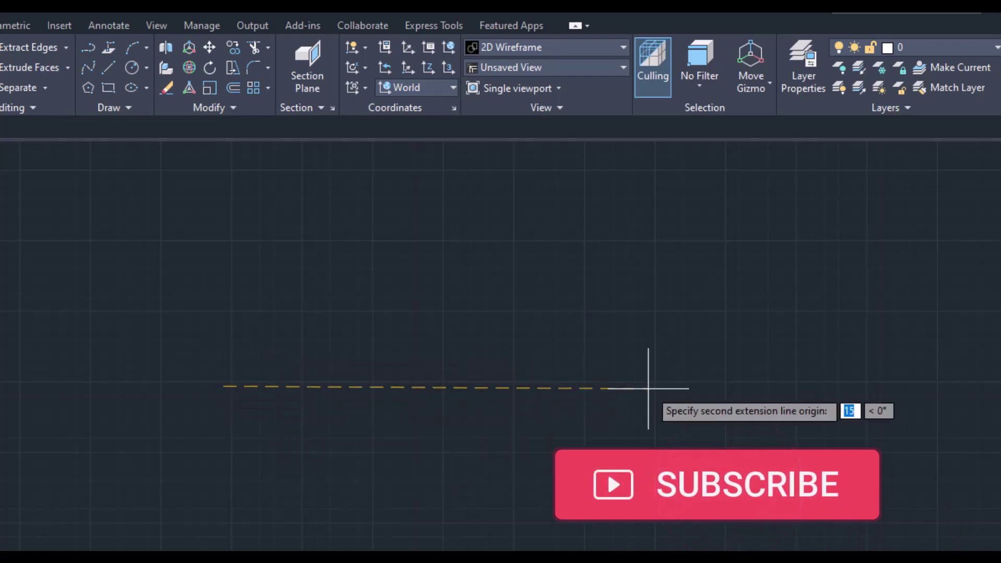
{"action": "left_click", "coordinate": [648, 389]}
{"action": "left_click", "coordinate": [536, 208]}
{"action": "middle_click_drag", "start_coordinate": [471, 295], "coordinate": [454, 416]}
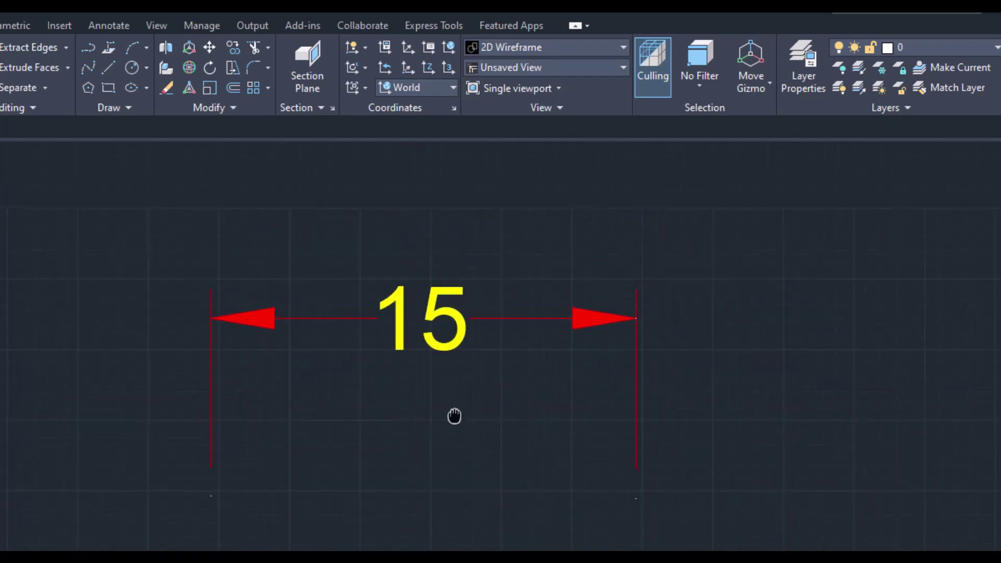
{"action": "left_click", "coordinate": [458, 341]}
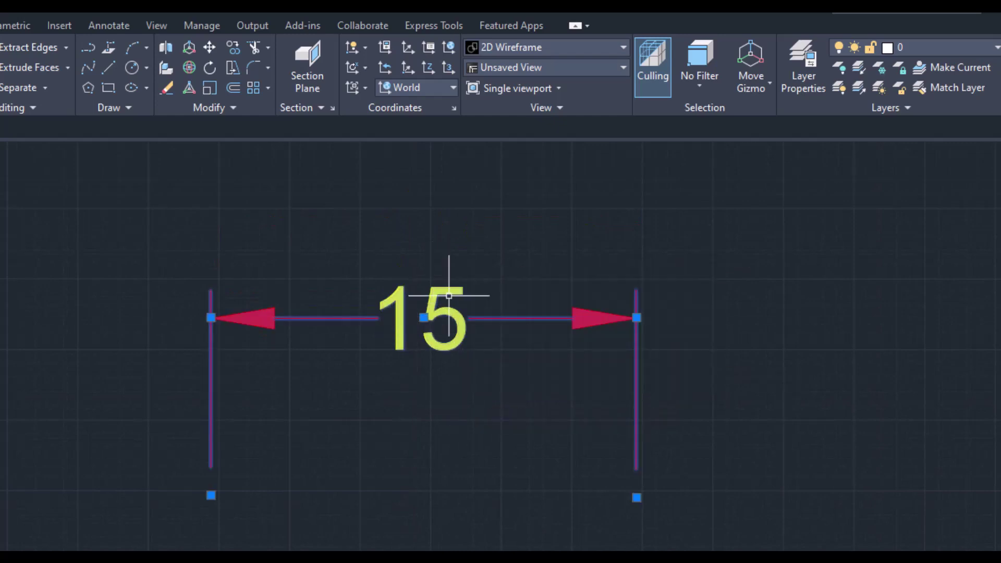
{"action": "key", "text": "Escape"}
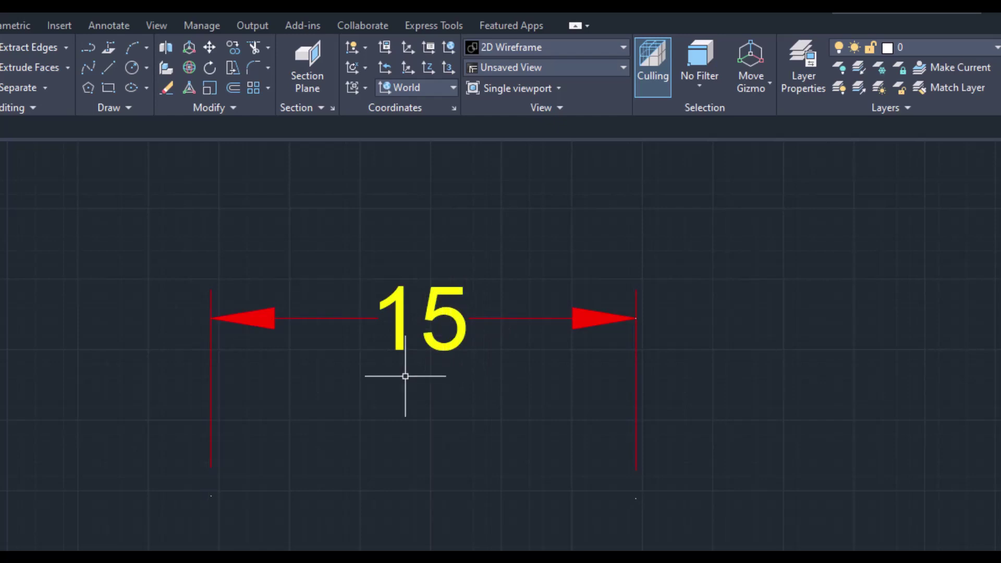
Step: Change LT-1-1's dimension text style to LT-1, then set LT-1-1 current and close
{"action": "type", "text": "d"}
{"action": "key", "text": "Return"}
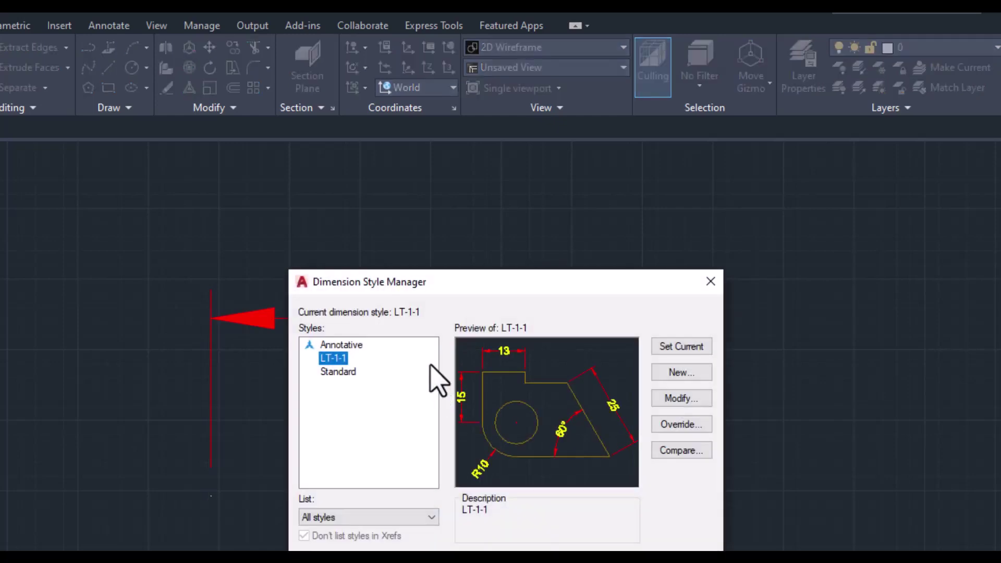
{"action": "left_click", "coordinate": [677, 400]}
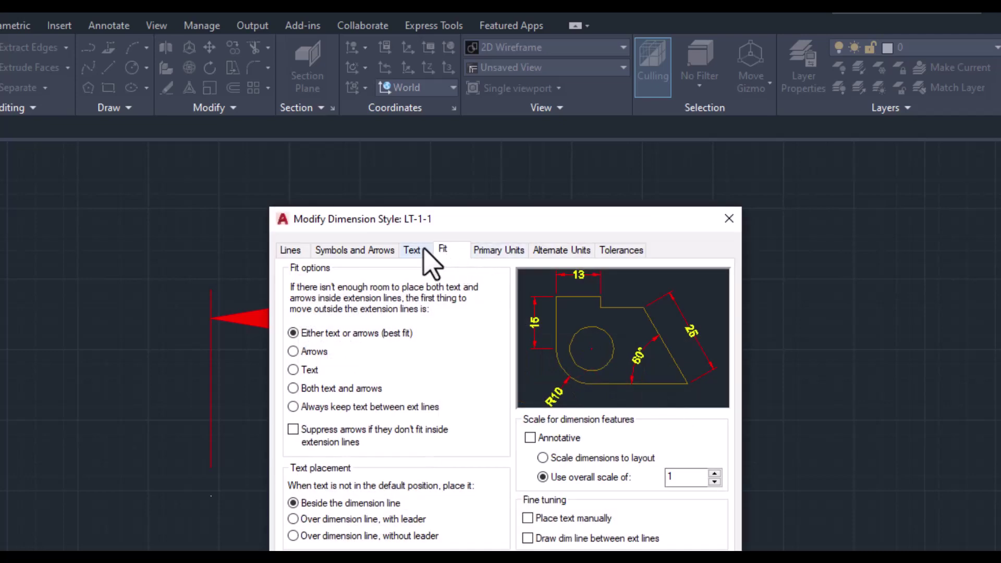
{"action": "left_click", "coordinate": [422, 251]}
{"action": "left_click", "coordinate": [466, 292]}
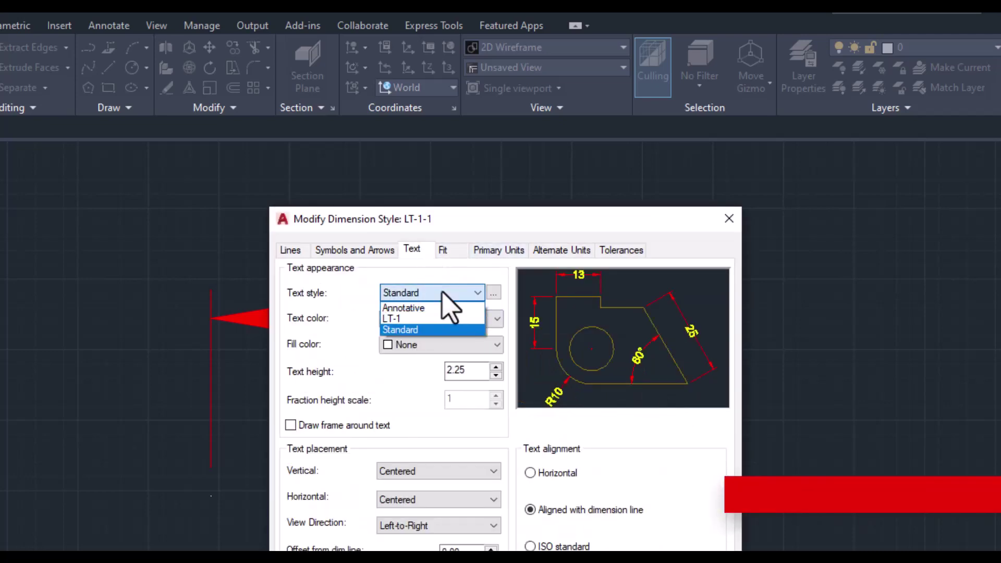
{"action": "left_click", "coordinate": [434, 319]}
{"action": "key", "text": "Return"}
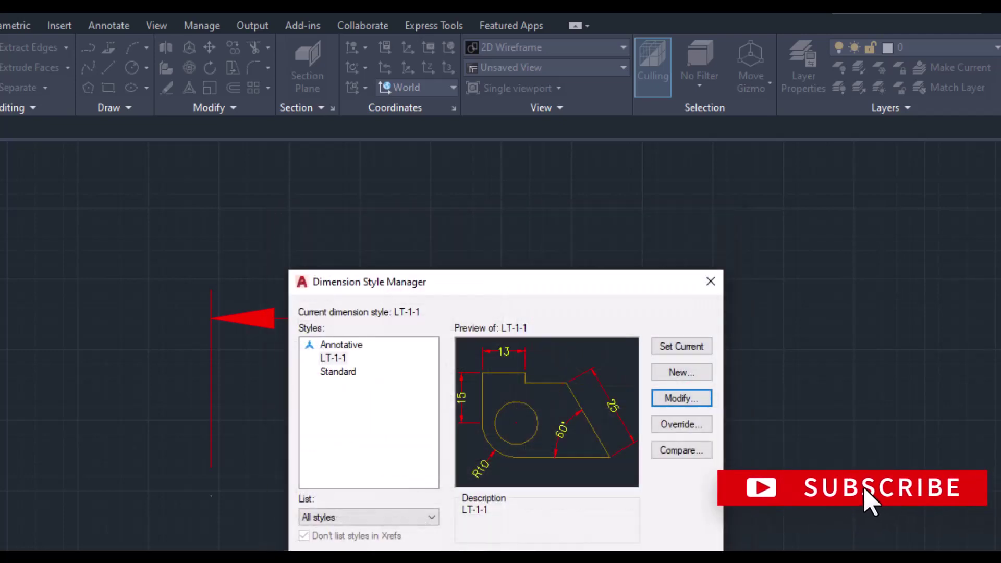
{"action": "left_click", "coordinate": [681, 347]}
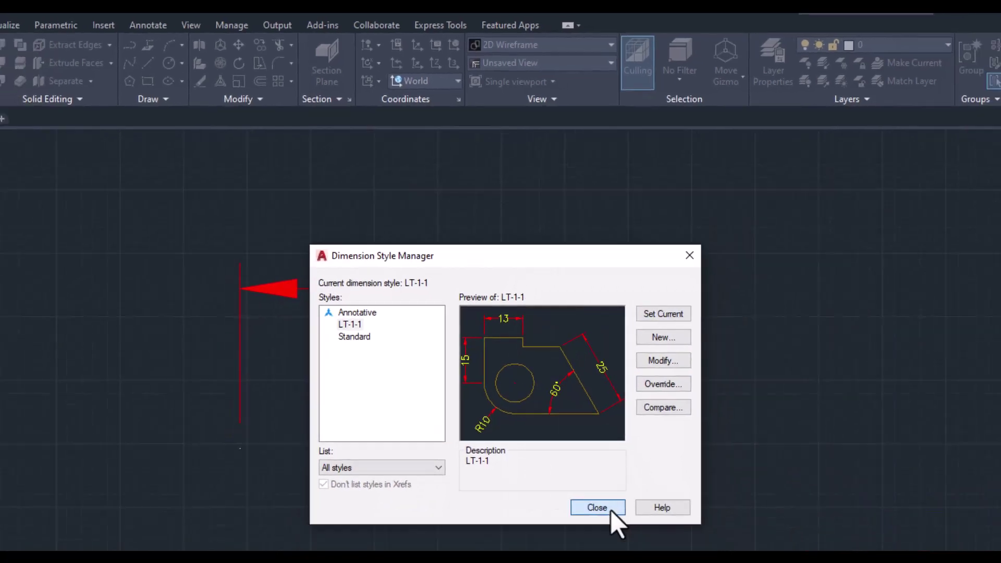
{"action": "left_click", "coordinate": [597, 508]}
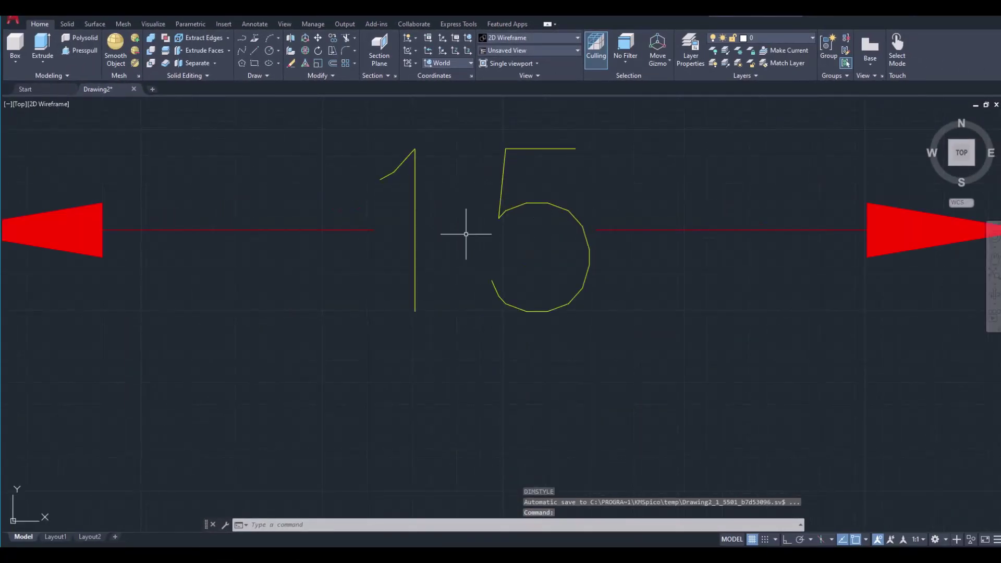
Step: Window-select the 15 test dimension and delete it, leaving model space empty
{"action": "scroll", "coordinate": [474, 296], "scroll_direction": "down", "scroll_amount": 3}
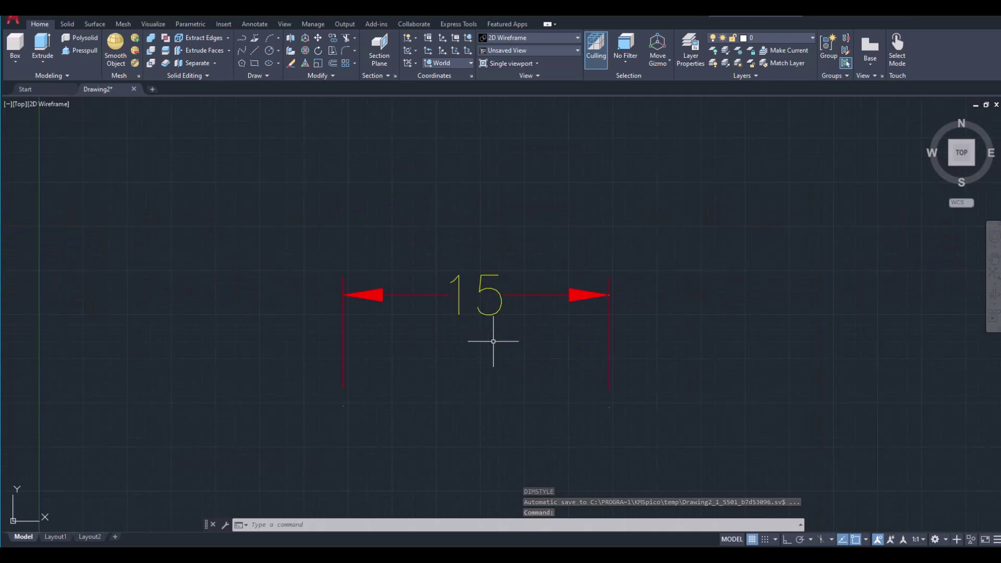
{"action": "middle_click_drag", "start_coordinate": [493, 341], "coordinate": [500, 305]}
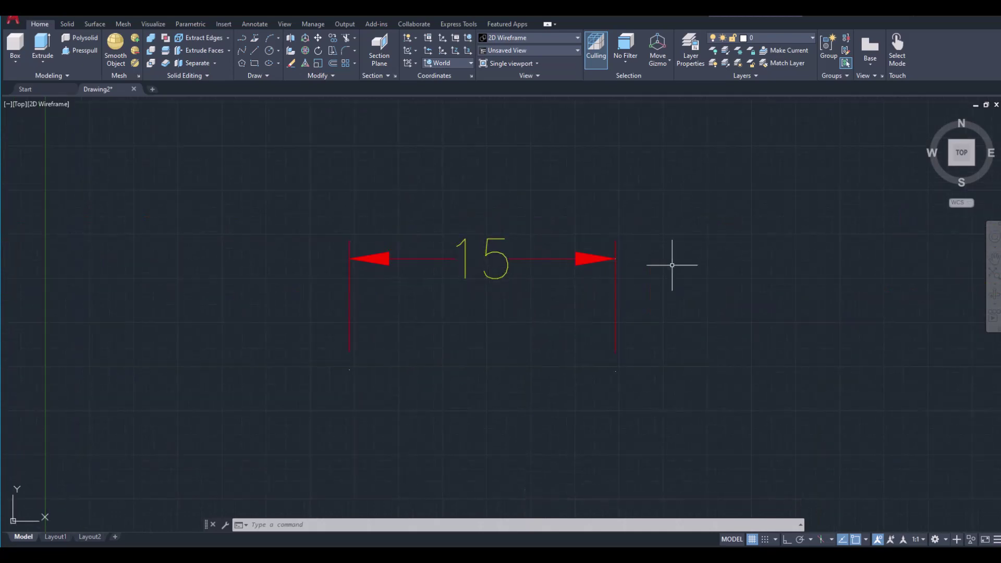
{"action": "left_click_drag", "start_coordinate": [672, 265], "coordinate": [436, 323]}
{"action": "key", "text": "Delete"}
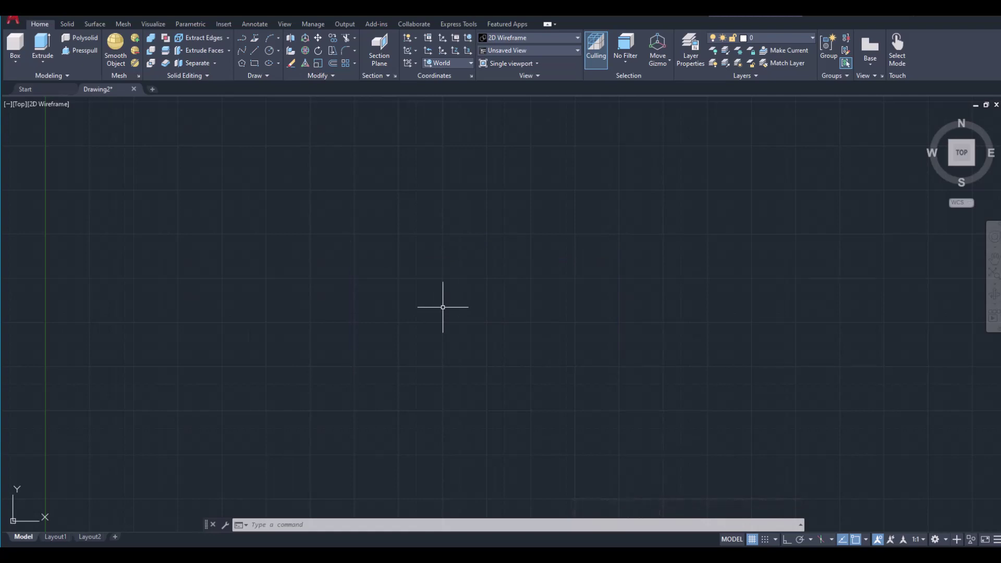
{"action": "scroll", "coordinate": [442, 307], "scroll_direction": "down", "scroll_amount": 5}
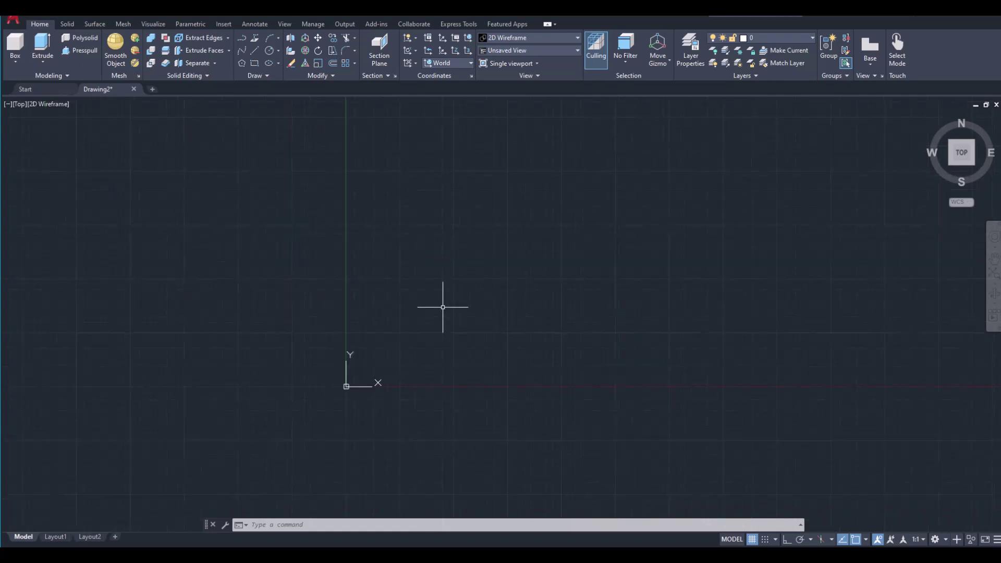
{"action": "scroll", "coordinate": [436, 313], "scroll_direction": "down", "scroll_amount": 2}
{"action": "scroll", "coordinate": [384, 346], "scroll_direction": "up", "scroll_amount": 3}
{"action": "scroll", "coordinate": [246, 394], "scroll_direction": "up", "scroll_amount": 3}
{"action": "scroll", "coordinate": [246, 394], "scroll_direction": "down", "scroll_amount": 3}
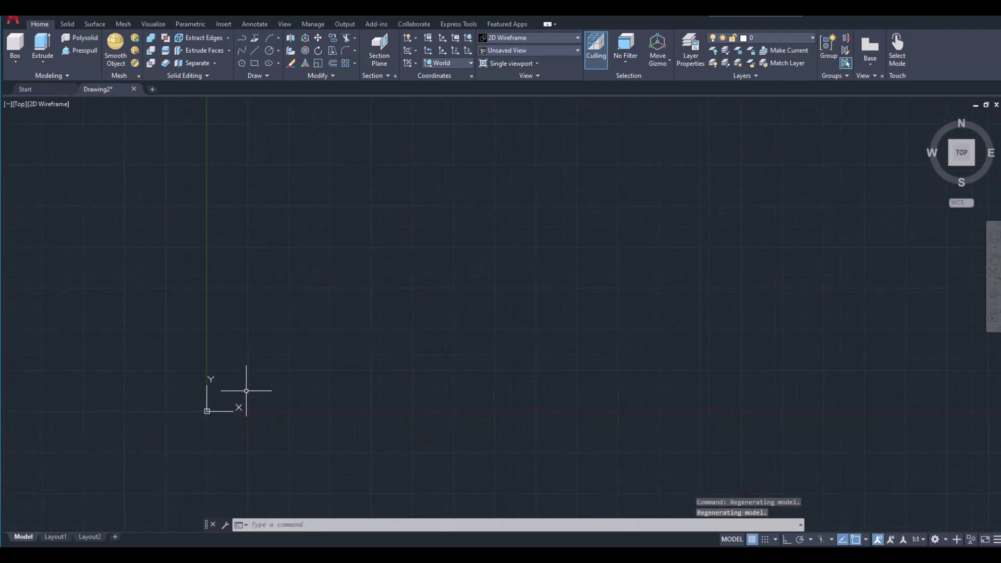
{"action": "scroll", "coordinate": [404, 313], "scroll_direction": "down", "scroll_amount": 2}
{"action": "middle_click_drag", "start_coordinate": [404, 313], "coordinate": [258, 420]}
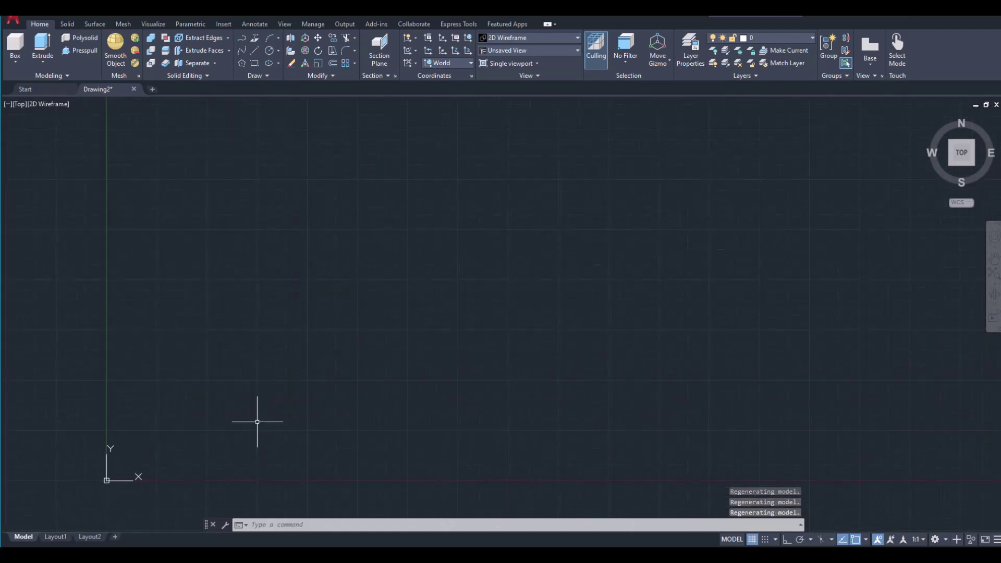
{"action": "scroll", "coordinate": [307, 384], "scroll_direction": "down", "scroll_amount": 5}
{"action": "scroll", "coordinate": [398, 326], "scroll_direction": "up", "scroll_amount": 2}
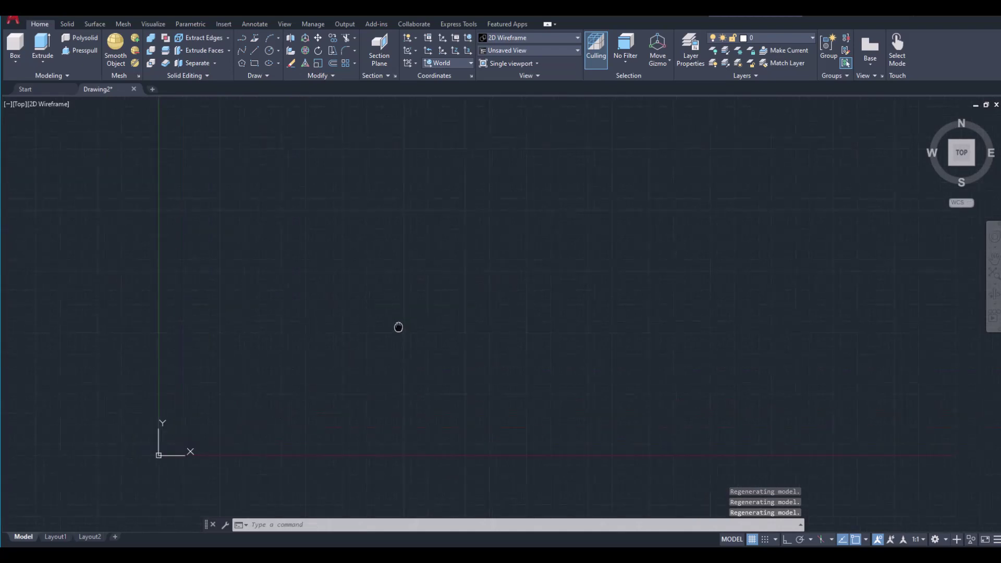
{"action": "scroll", "coordinate": [306, 380], "scroll_direction": "up", "scroll_amount": 3}
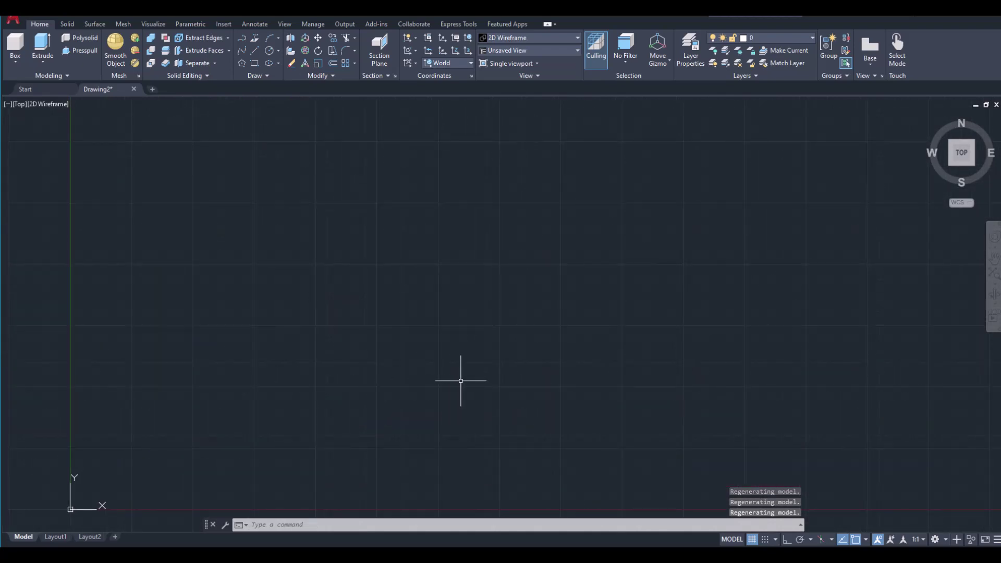
{"action": "mouse_move", "coordinate": [461, 380]}
{"action": "middle_mouse_down"}
{"action": "mouse_move", "coordinate": [393, 315]}
{"action": "mouse_move", "coordinate": [473, 313]}
{"action": "middle_mouse_up"}
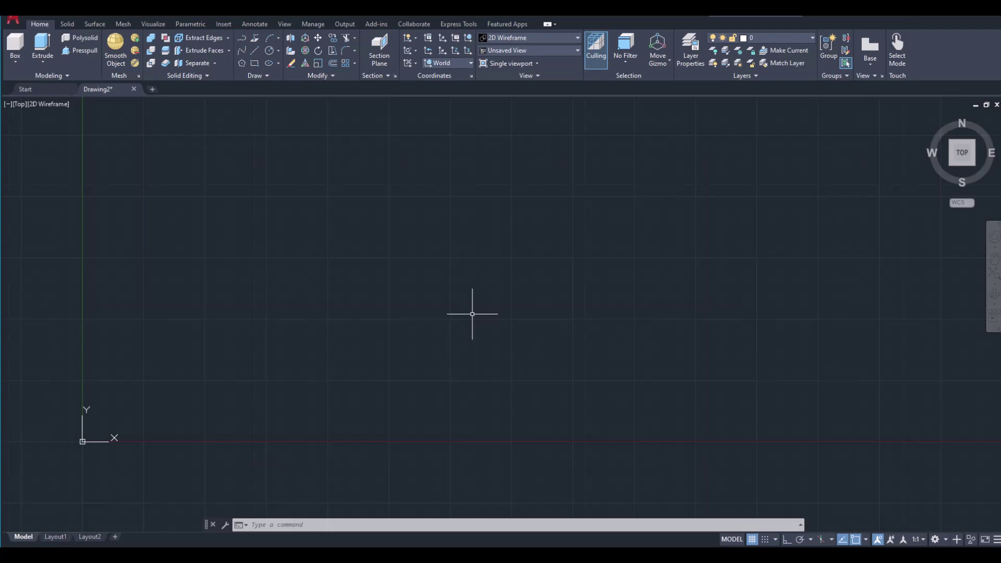
{"action": "middle_click", "coordinate": [436, 287]}
{"action": "middle_click", "coordinate": [437, 288]}
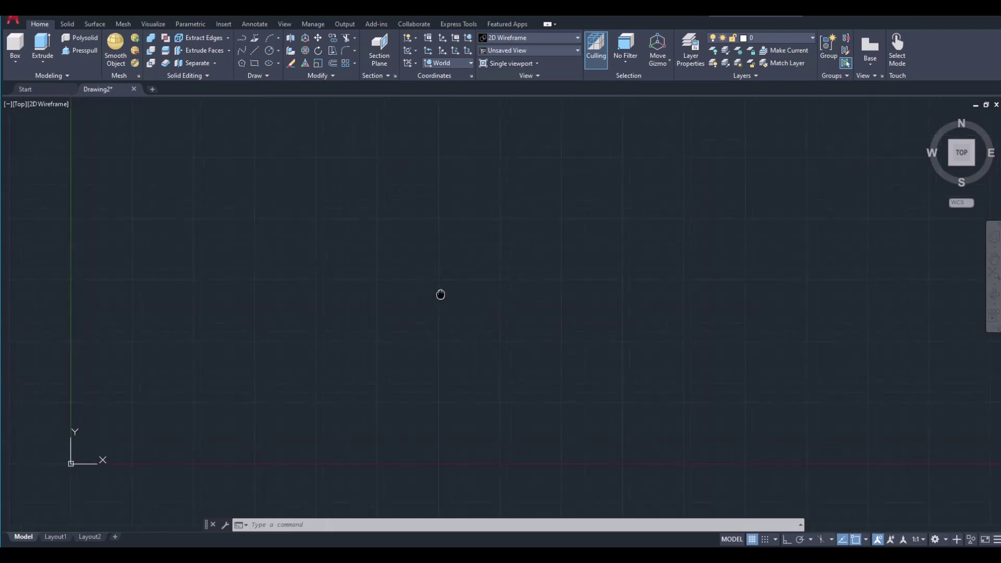
{"action": "scroll", "coordinate": [447, 301], "scroll_direction": "down", "scroll_amount": 3}
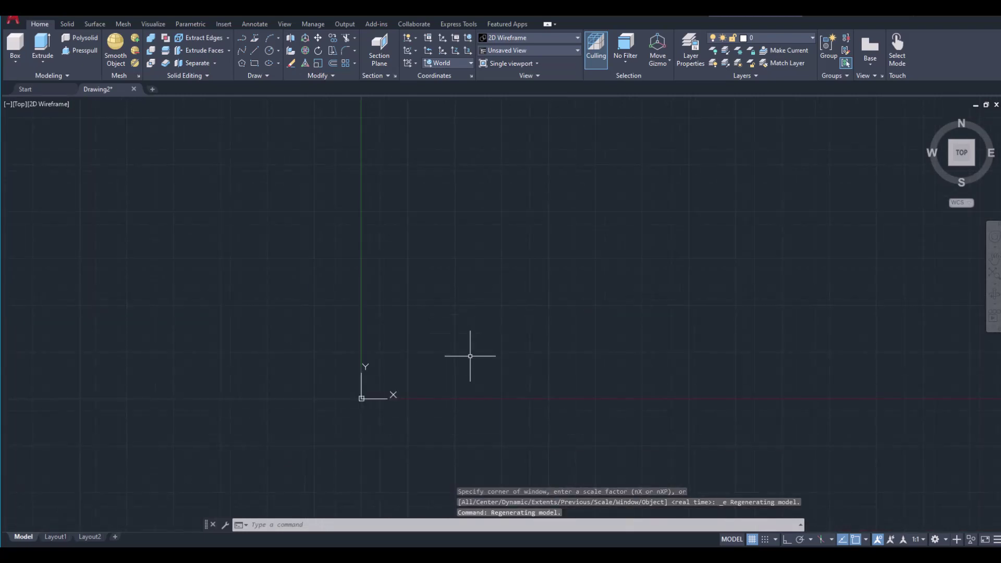
{"action": "middle_click_drag", "start_coordinate": [469, 353], "coordinate": [259, 360]}
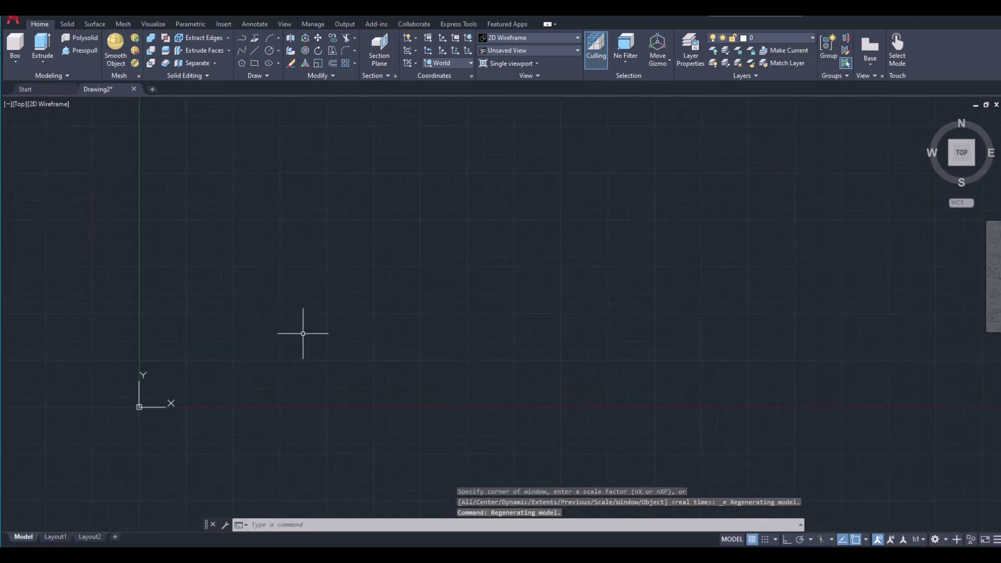